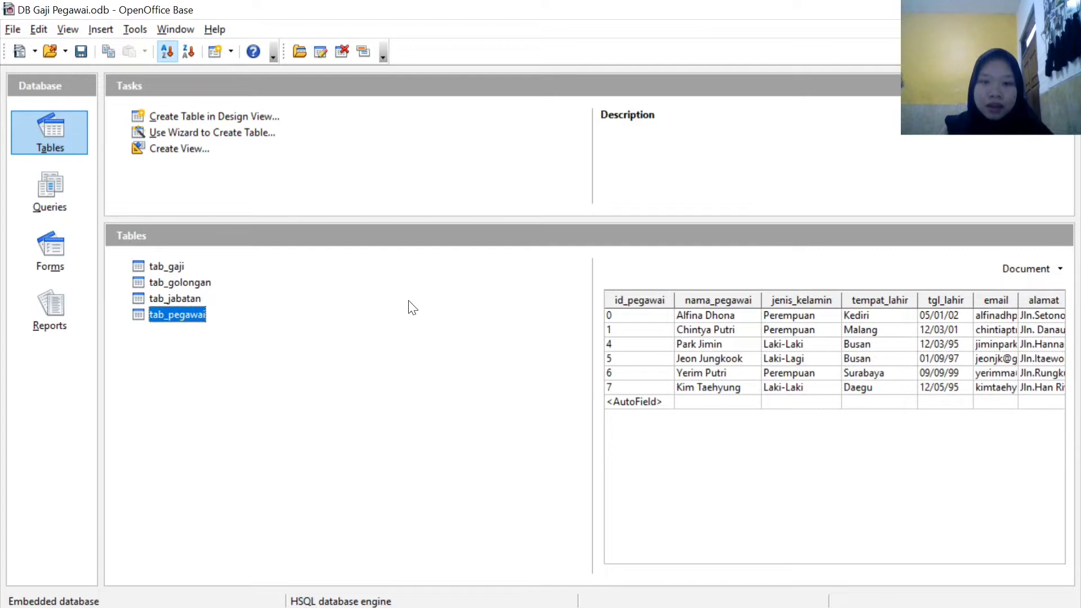
# Preview the tab_jabatan and tab_golongan tables, and the Query_BetweenJumlah and Query_Manager queries.
pyautogui.click(166, 301)
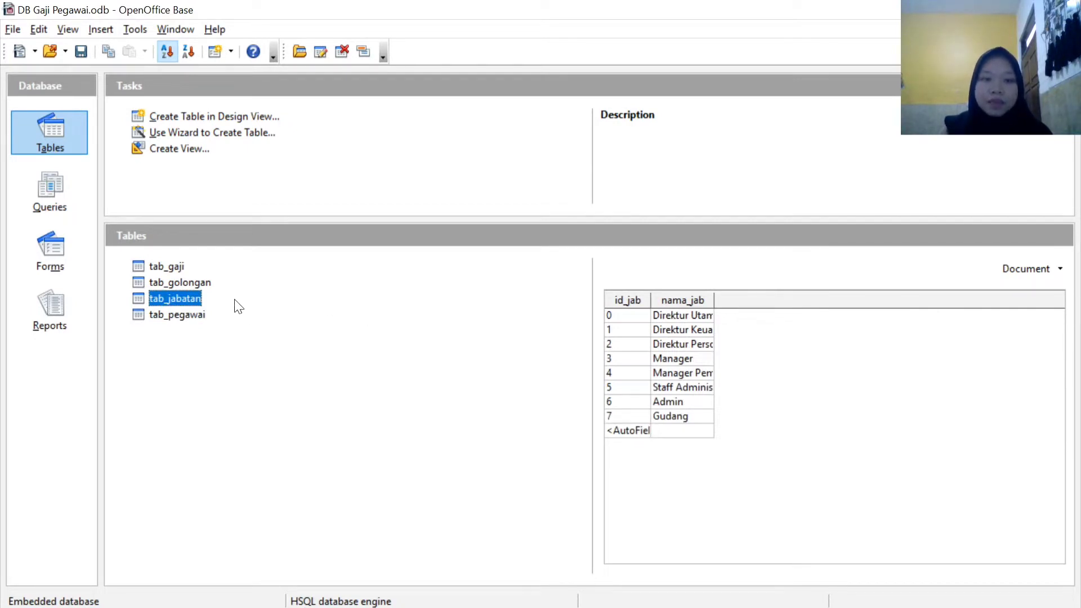
pyautogui.click(197, 280)
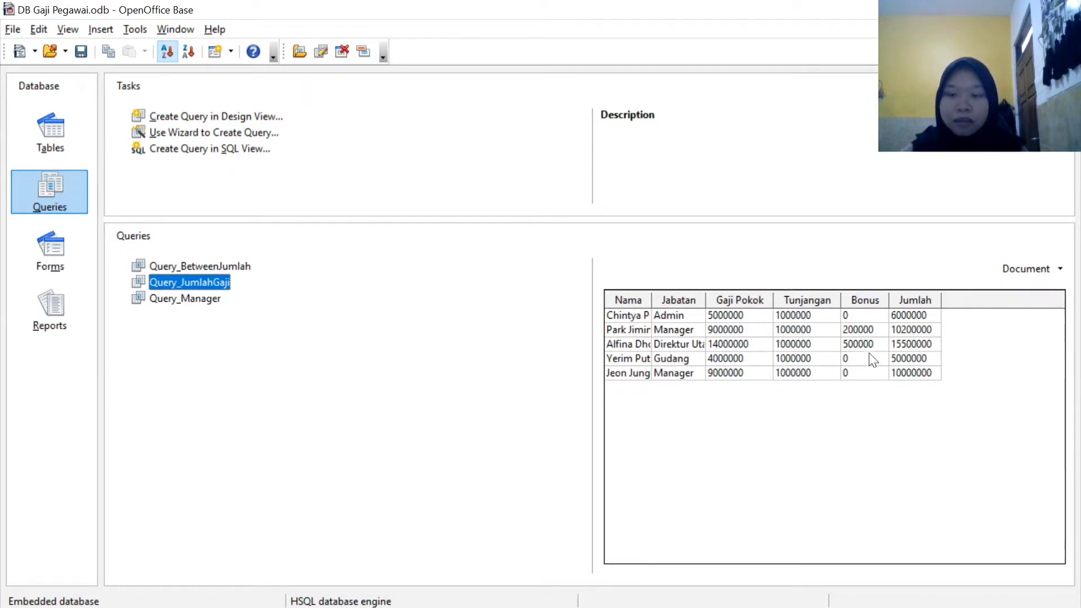
pyautogui.click(203, 265)
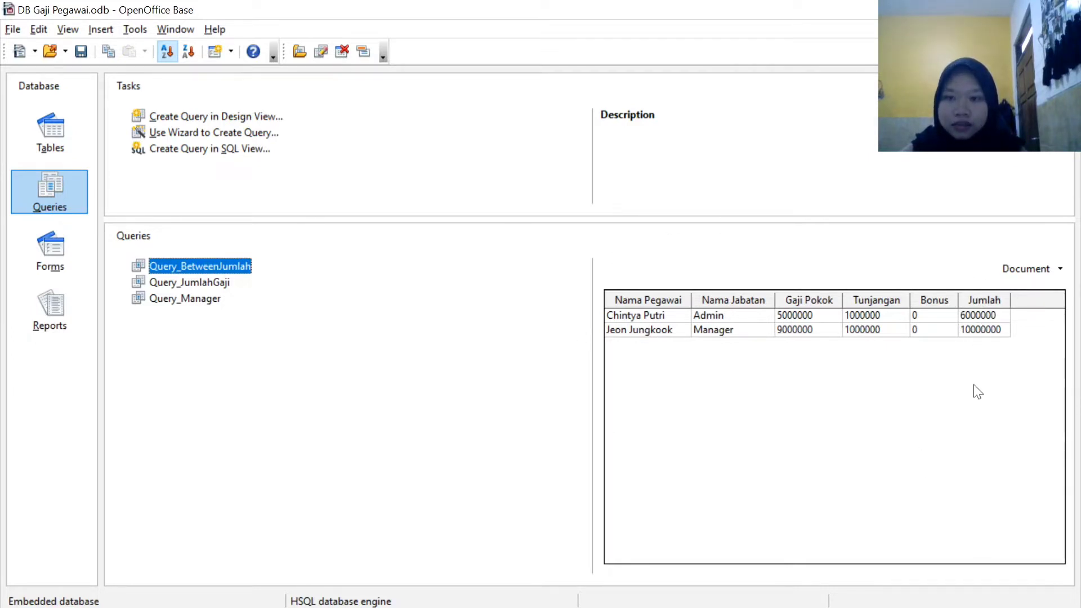
pyautogui.click(177, 304)
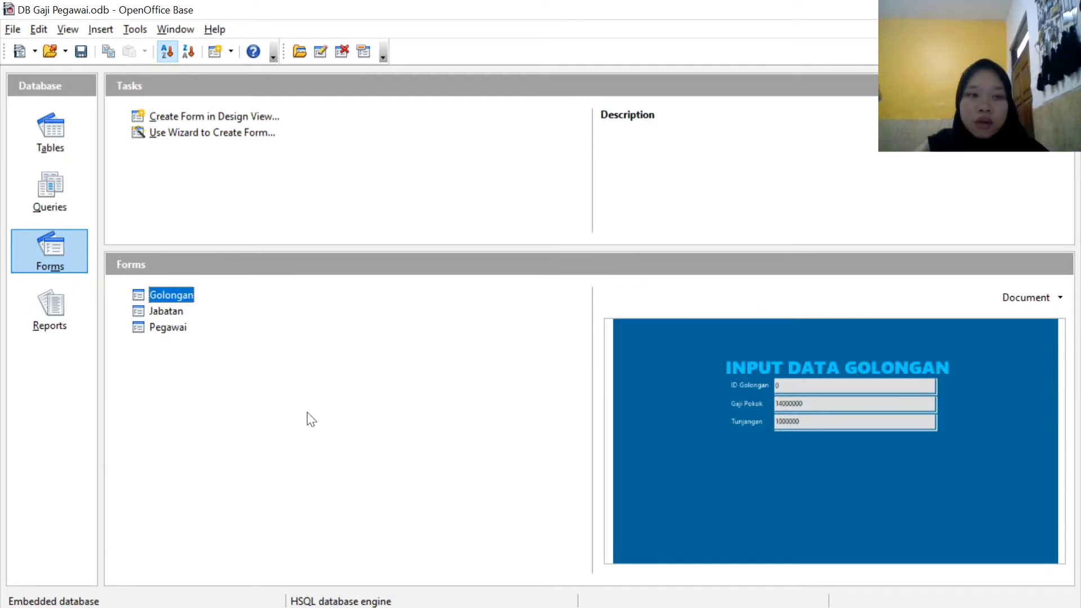
# Start a new form with the Form Wizard, based on table tab_gaji with all of its fields.
pyautogui.click(197, 134)
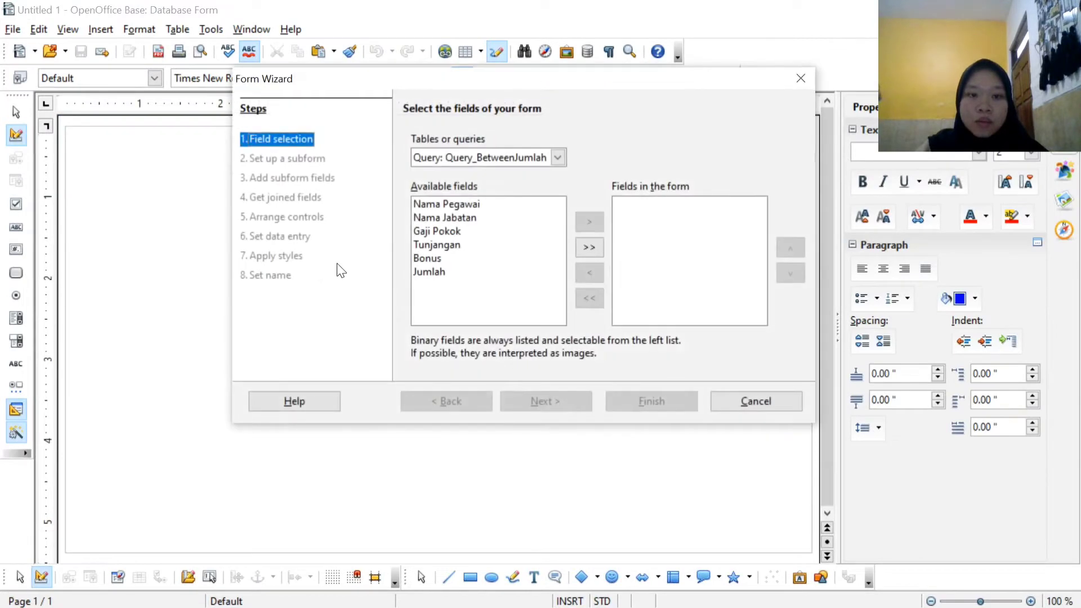
pyautogui.click(556, 158)
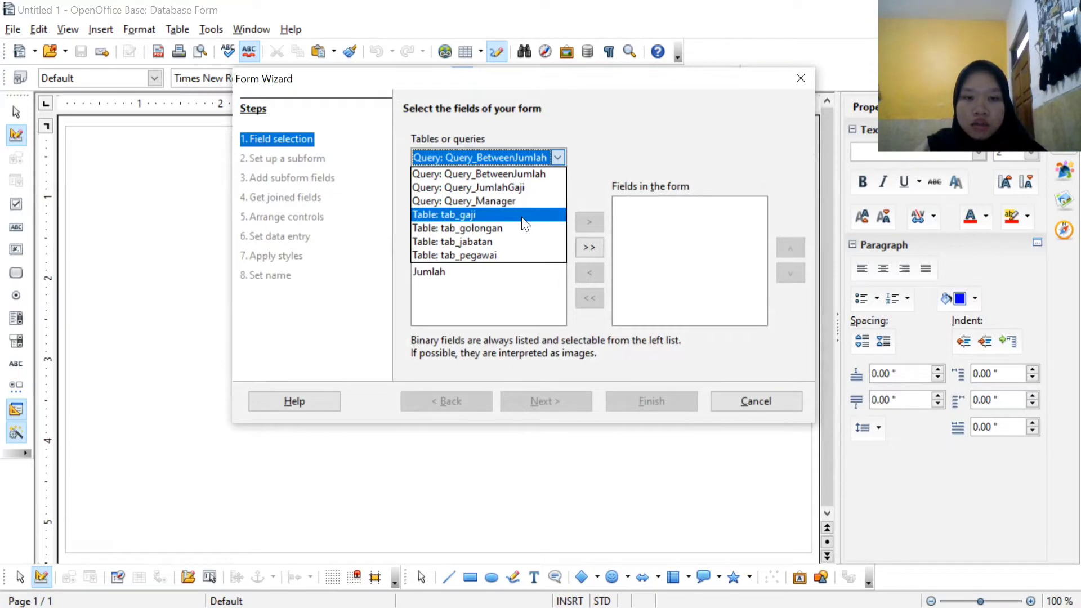
pyautogui.click(524, 223)
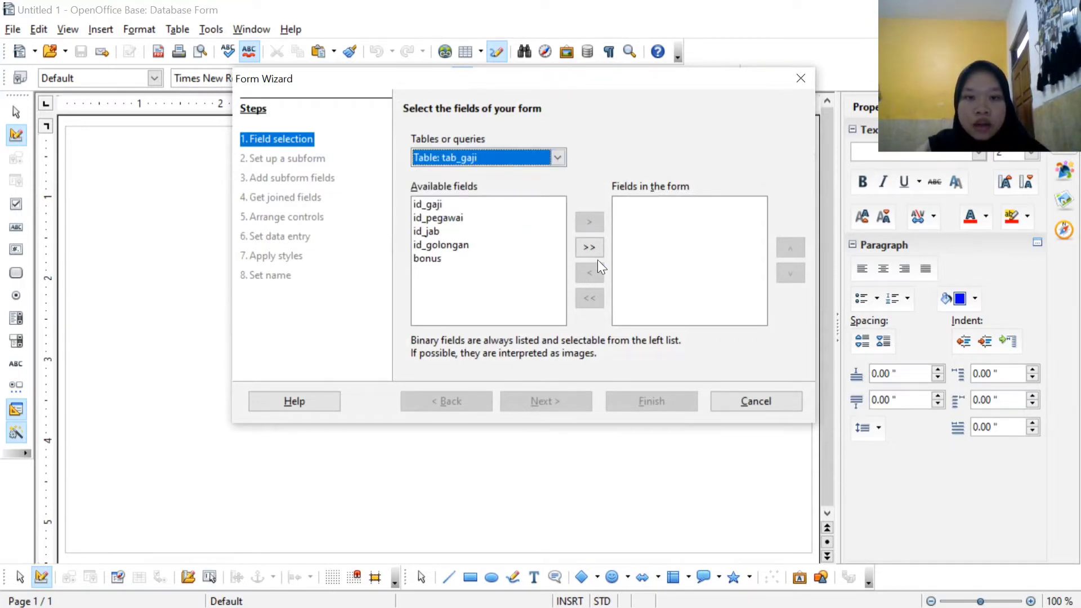
pyautogui.click(590, 248)
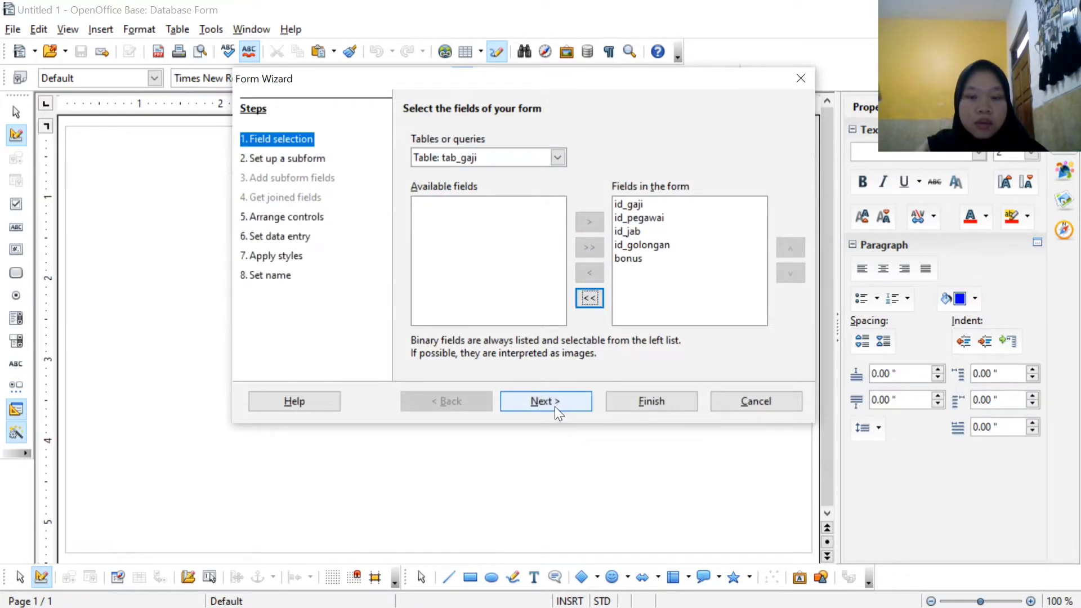
pyautogui.click(557, 403)
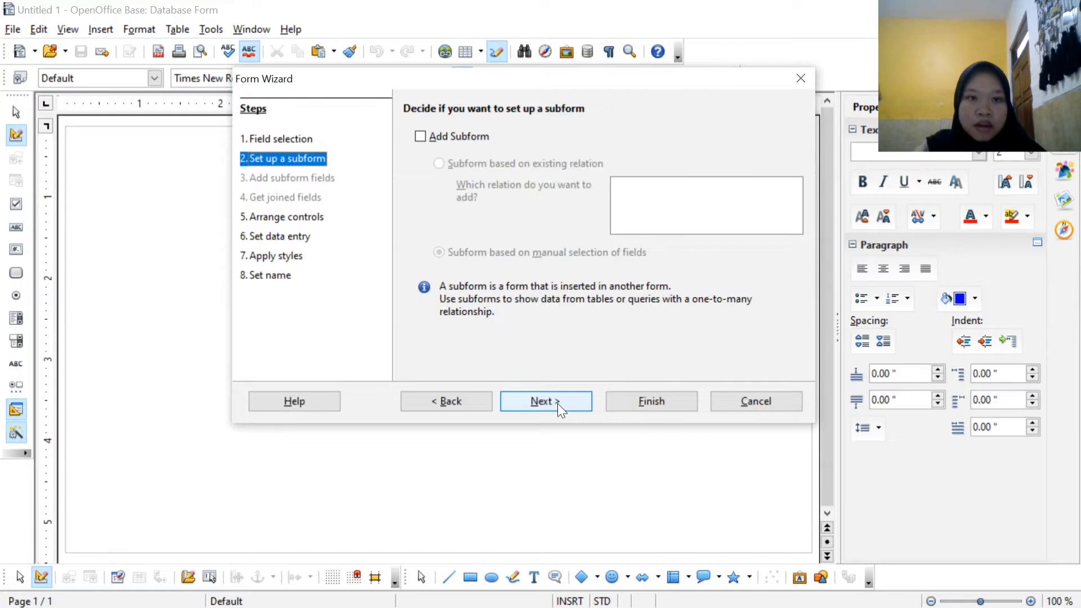
# Leave out a subform and arrange the main form as Columnar - Labels Left.
pyautogui.click(558, 403)
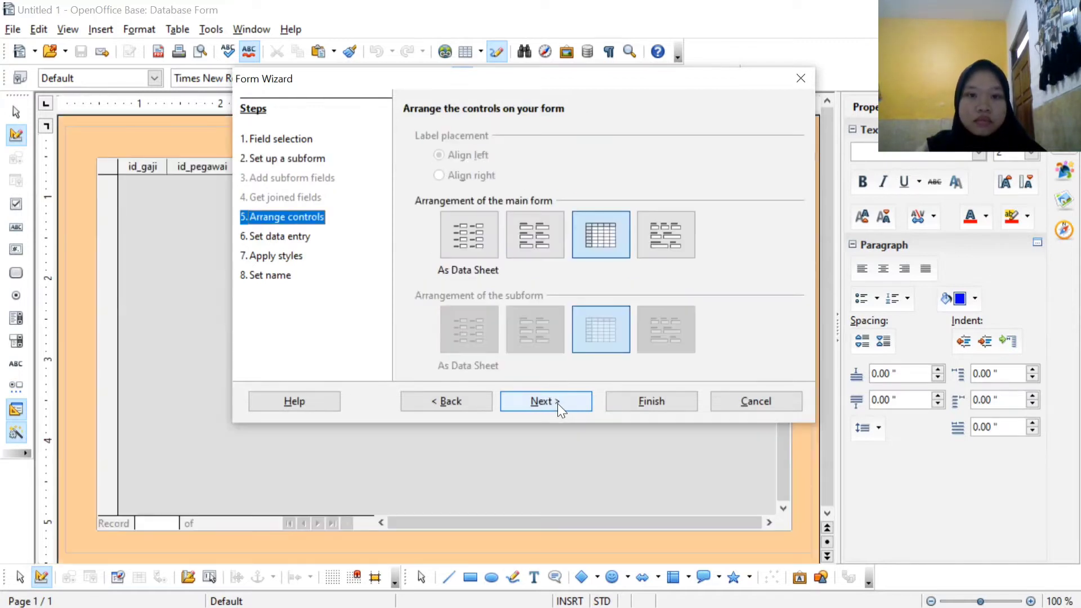
pyautogui.click(469, 233)
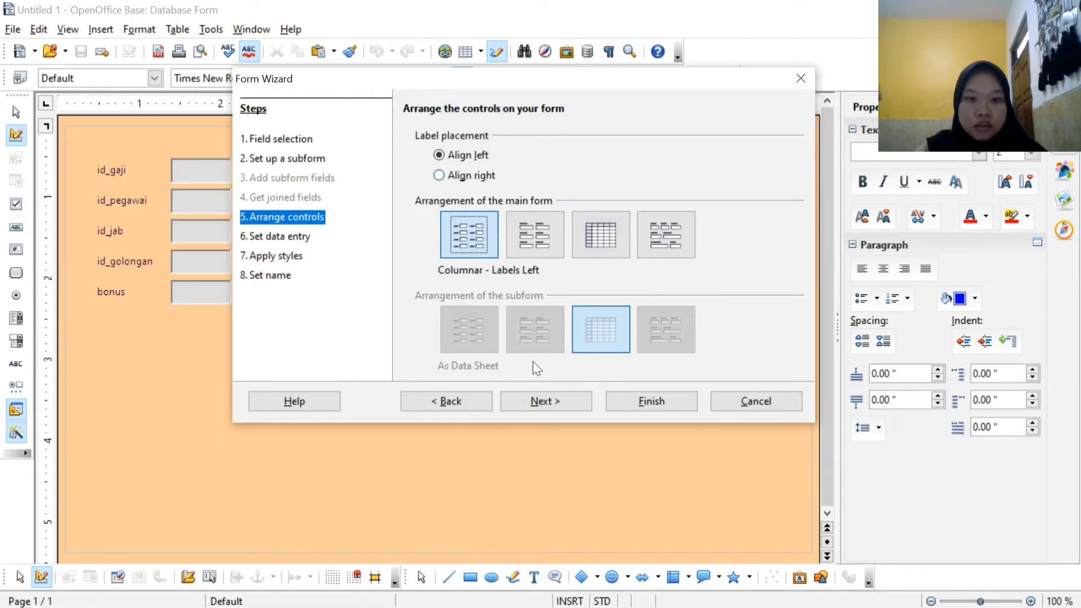
pyautogui.click(548, 401)
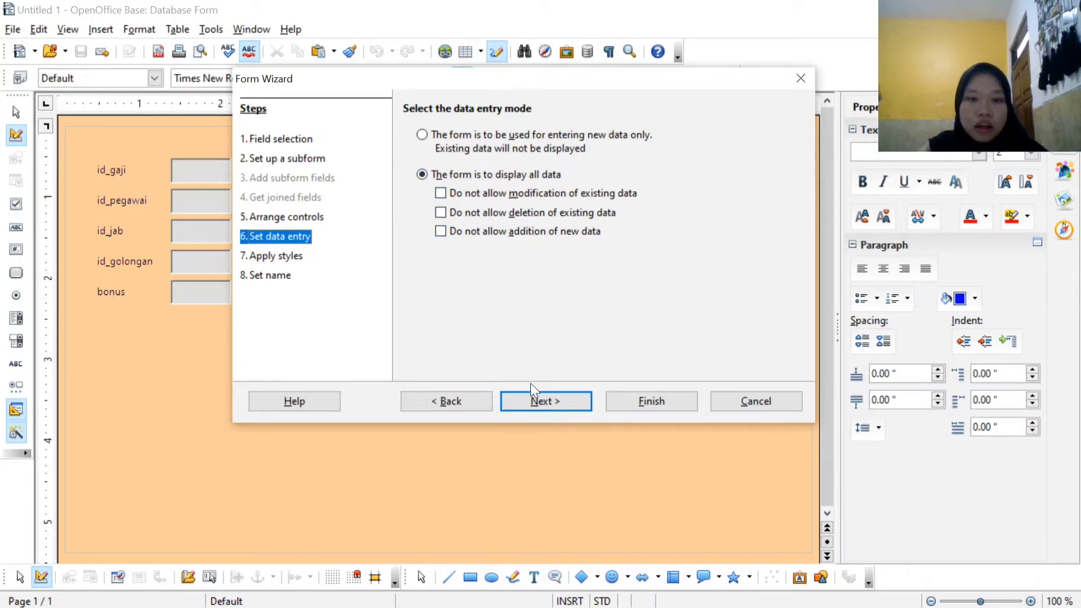
# Keep the data entry mode that displays all data and apply the Bright Blue style to the form.
pyautogui.click(532, 396)
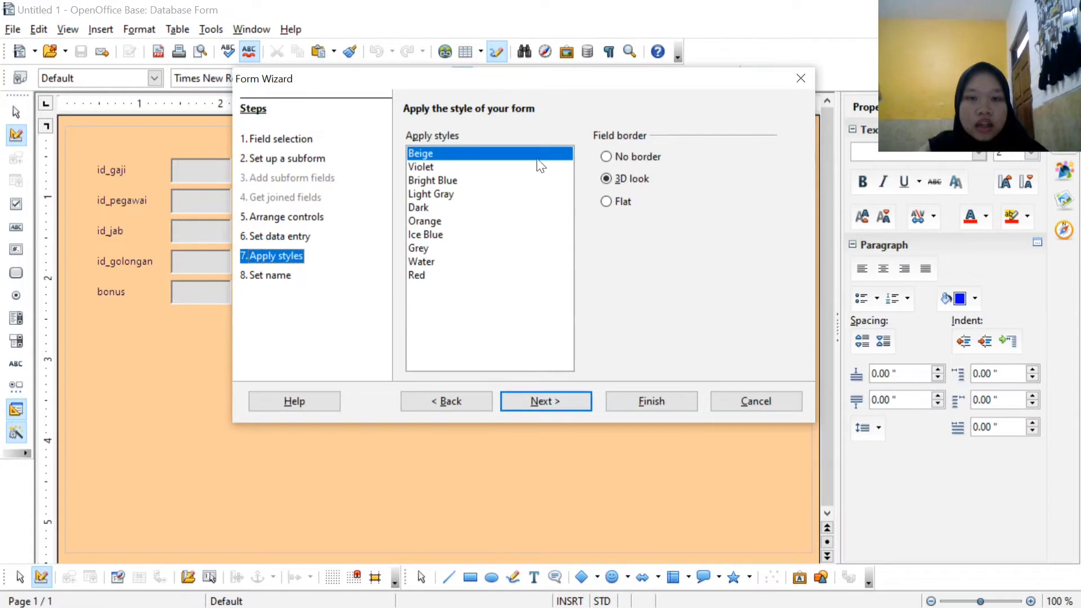
pyautogui.click(453, 180)
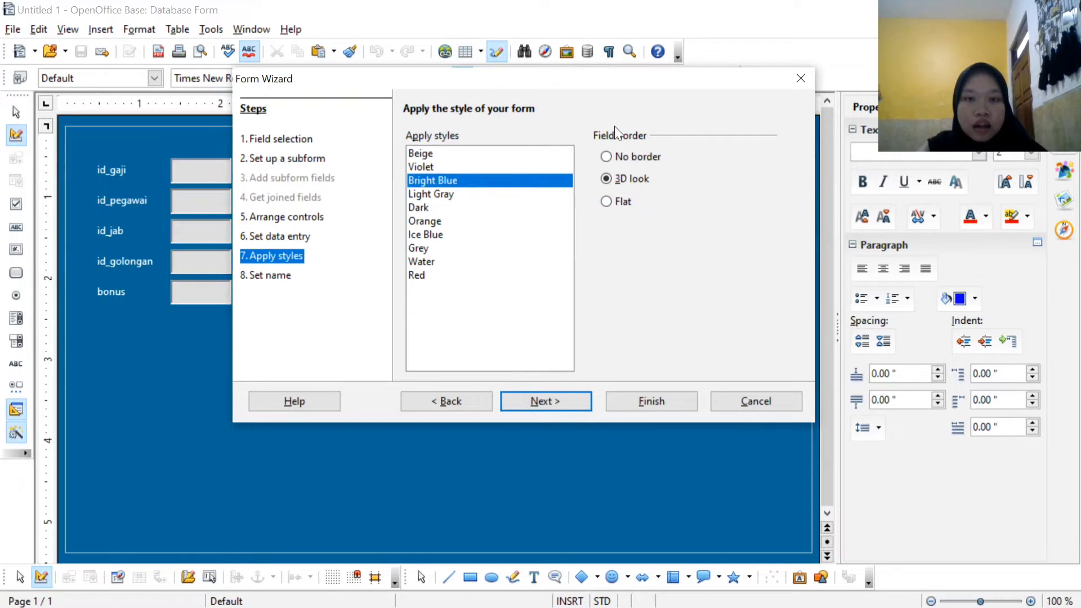
pyautogui.moveTo(556, 84); pyautogui.dragTo(662, 128)
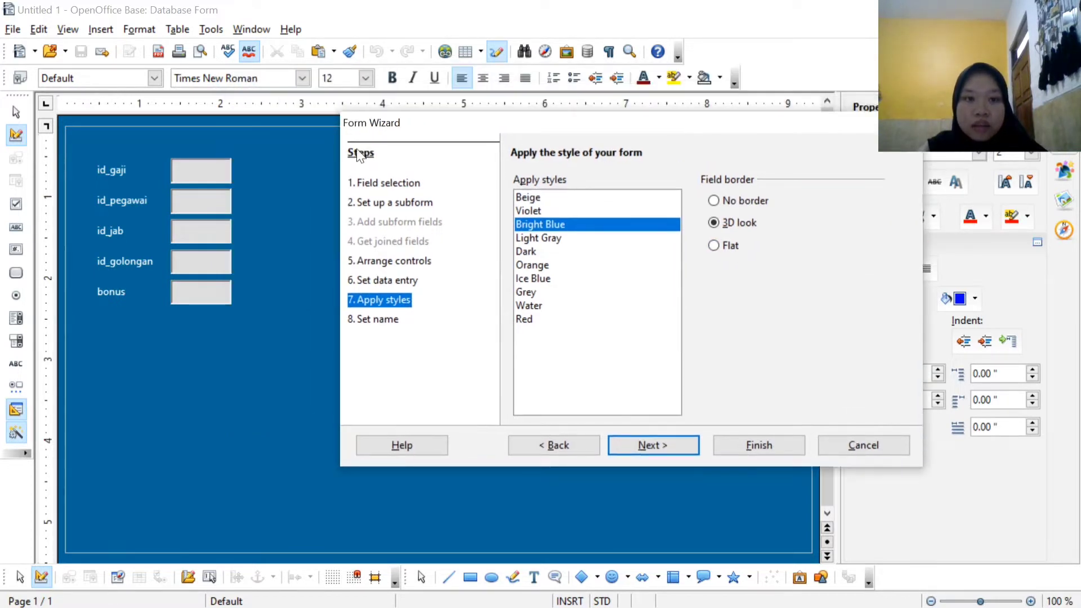
pyautogui.click(660, 445)
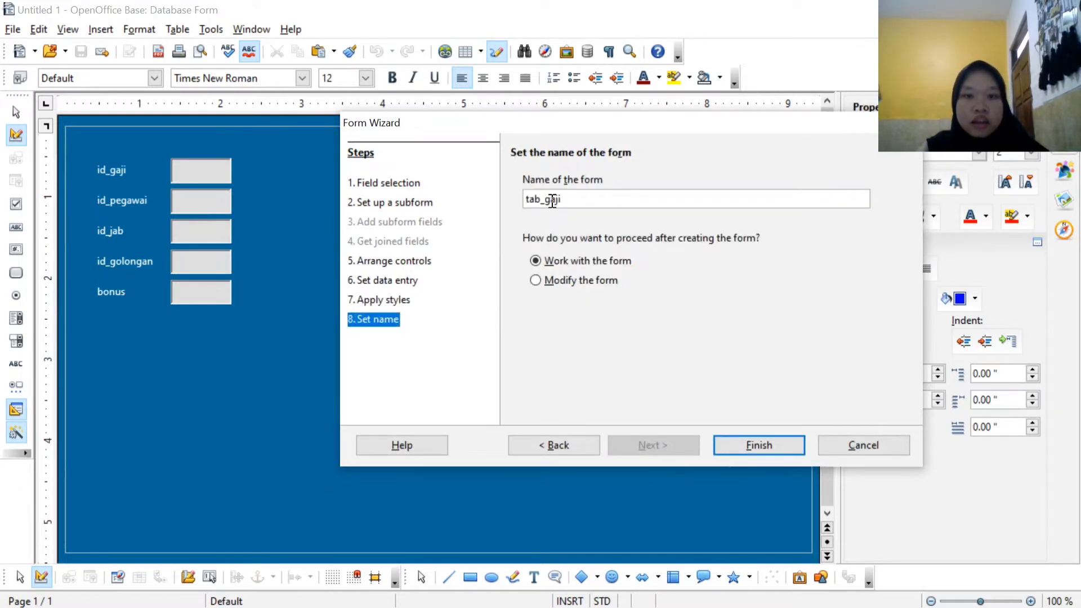
# Name the form Gaji, choose to modify it after creation, and finish the wizard.
pyautogui.click(553, 201)
pyautogui.press('BackSpace')
pyautogui.press('BackSpace')
pyautogui.press('BackSpace')
pyautogui.press('BackSpace')
pyautogui.press('BackSpace')
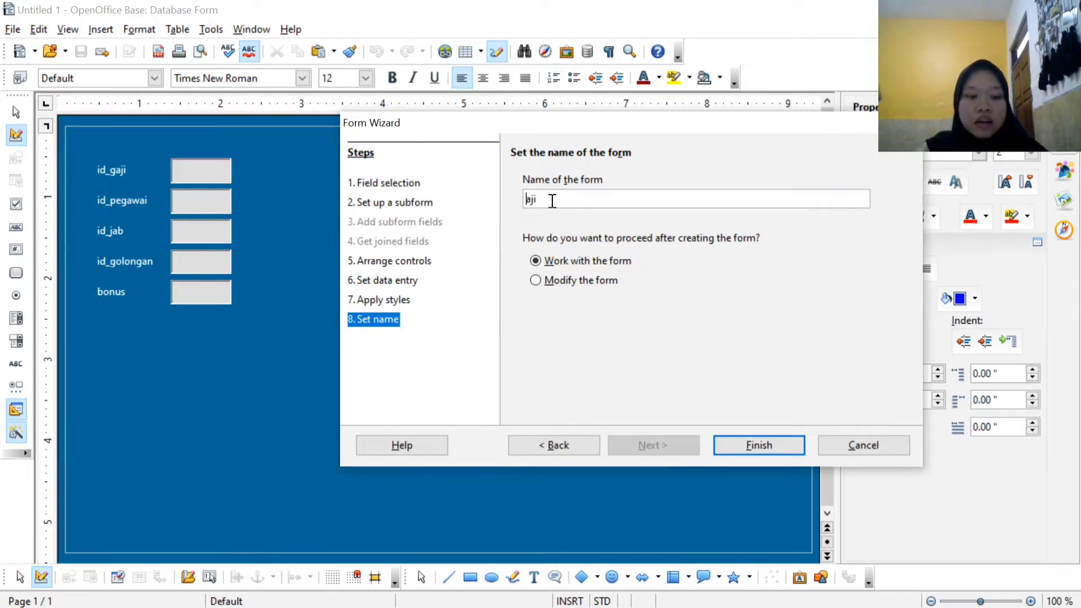
pyautogui.write('G')
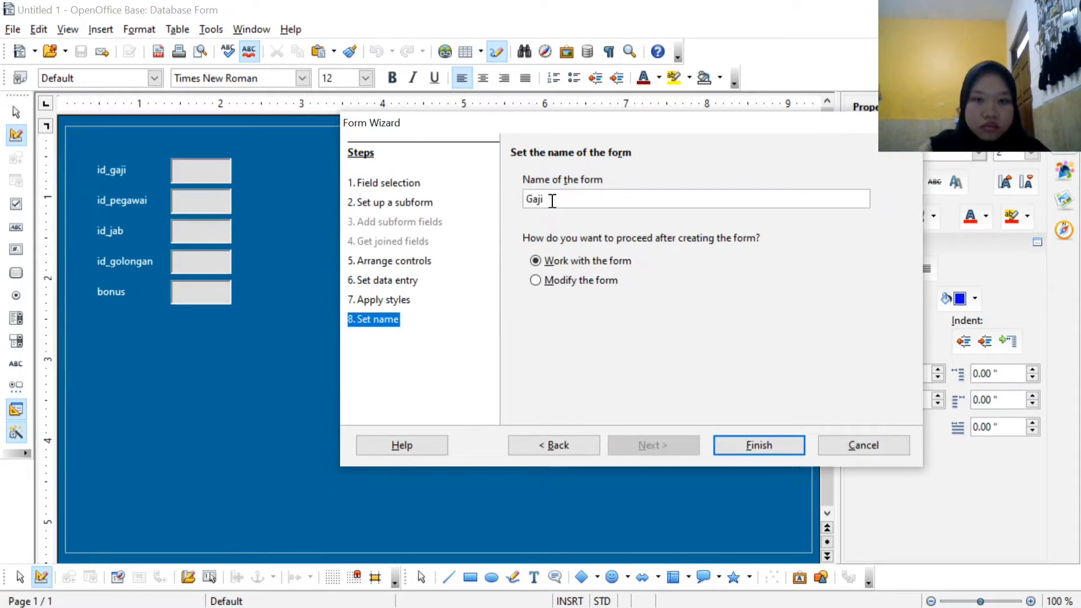
pyautogui.click(572, 282)
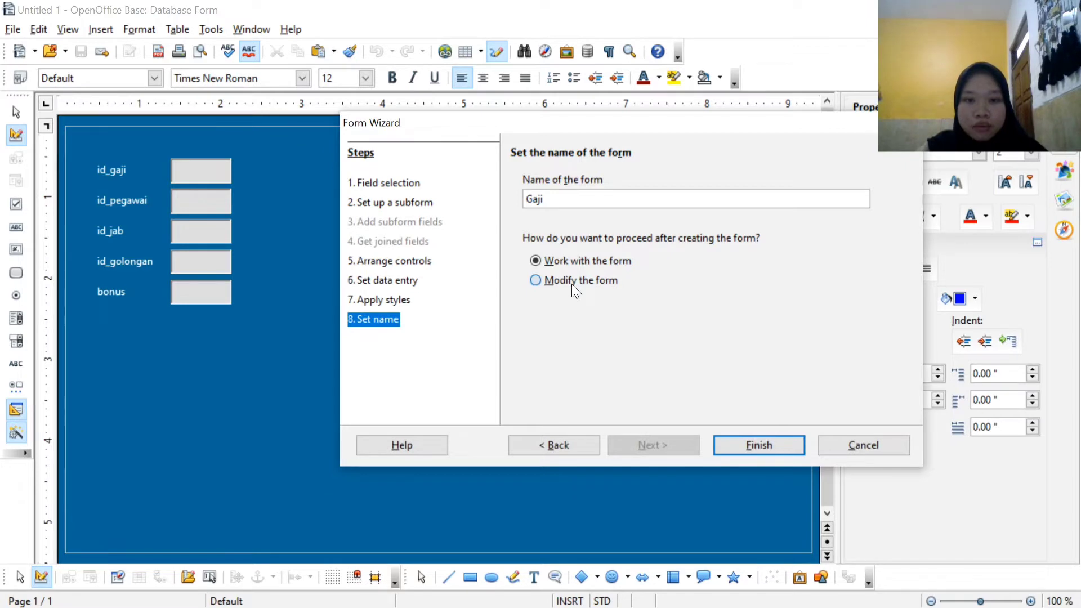
pyautogui.click(739, 443)
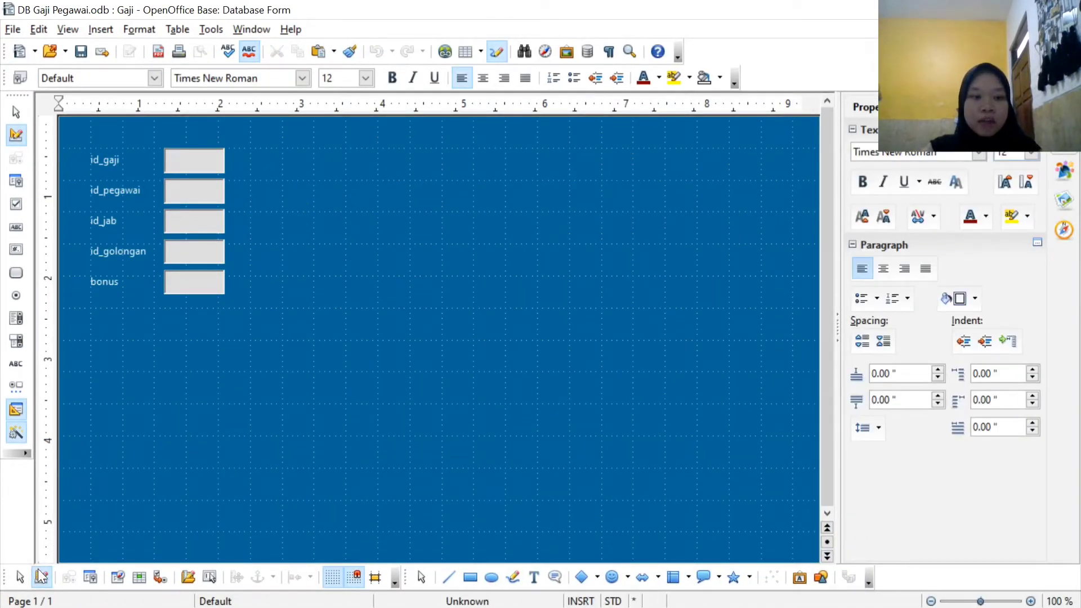
# Leave design mode to inspect the id_pegawai value of the first record, and return to design mode.
pyautogui.click(41, 579)
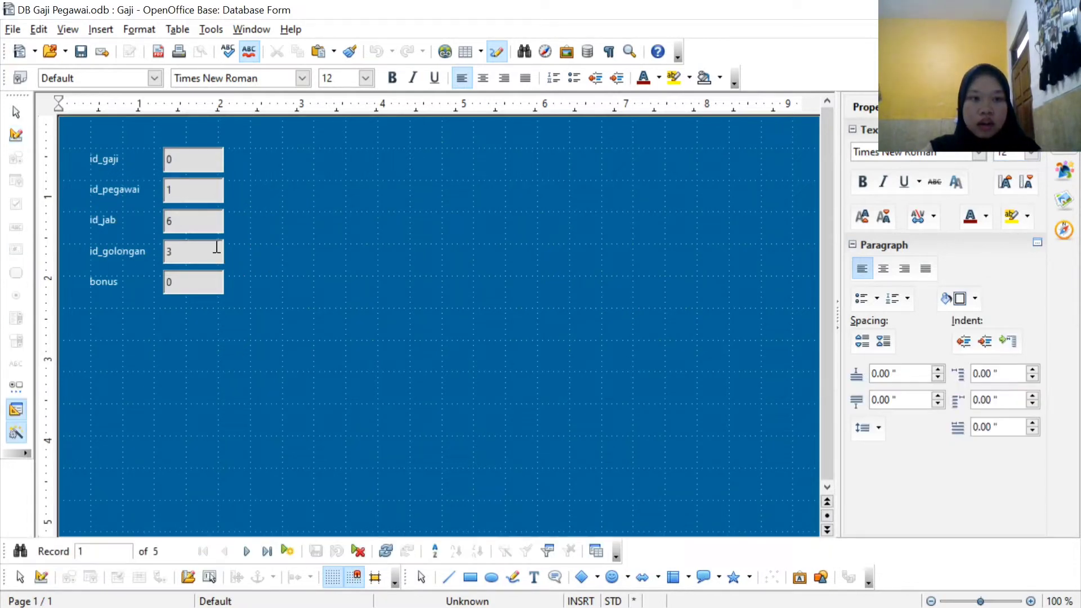
pyautogui.click(189, 191)
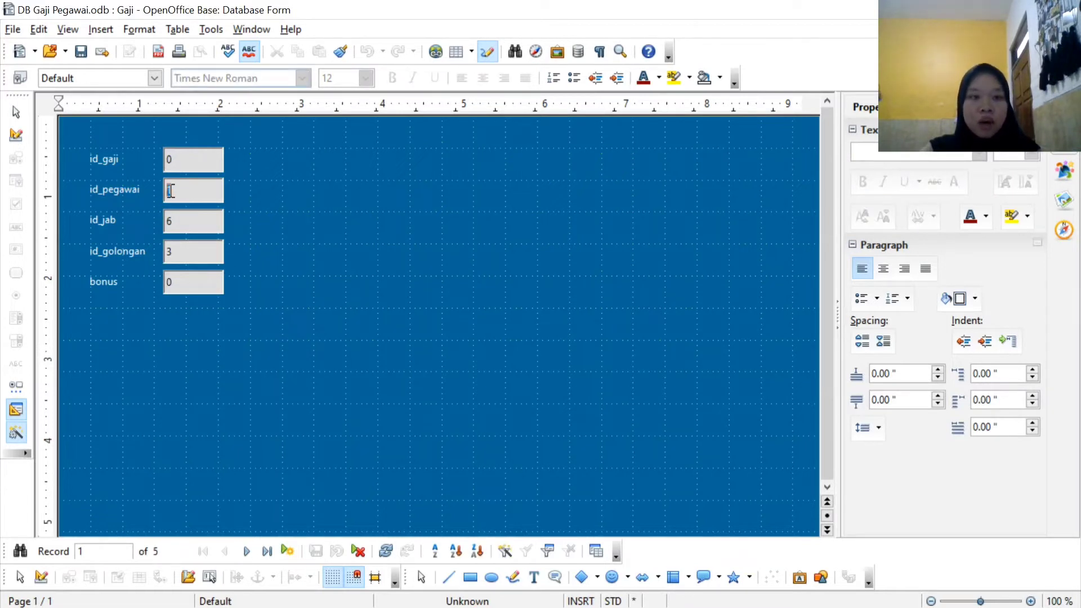
pyautogui.doubleClick(169, 190)
pyautogui.click(240, 191)
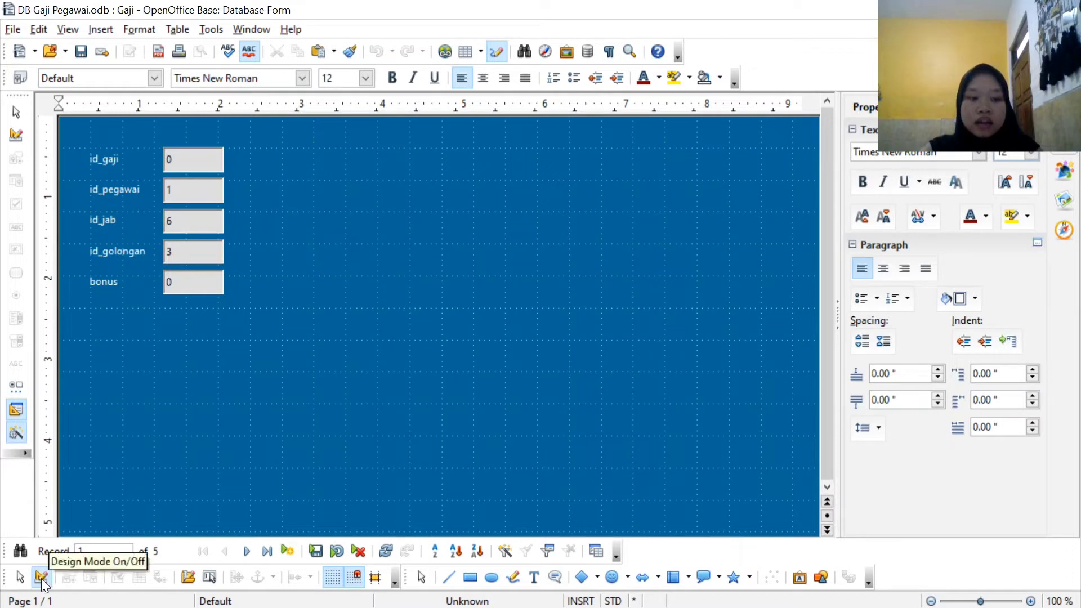
pyautogui.click(41, 577)
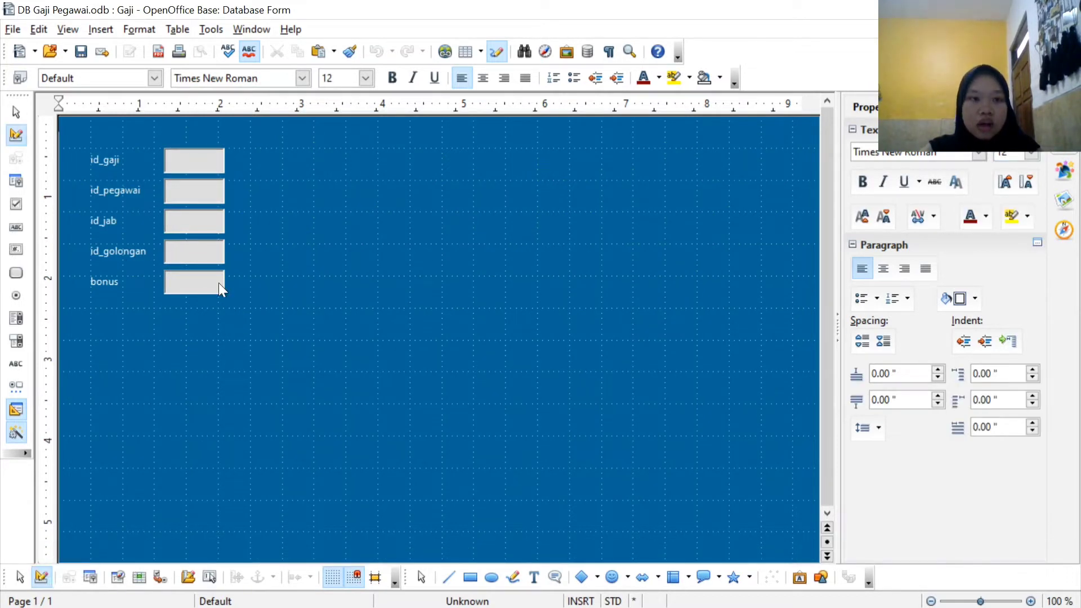
# Draw a list box about 1.31 by 0.33 inches beside the id_pegawai field, based on table tab_pegawai.
pyautogui.click(17, 318)
pyautogui.moveTo(294, 181); pyautogui.dragTo(399, 202)
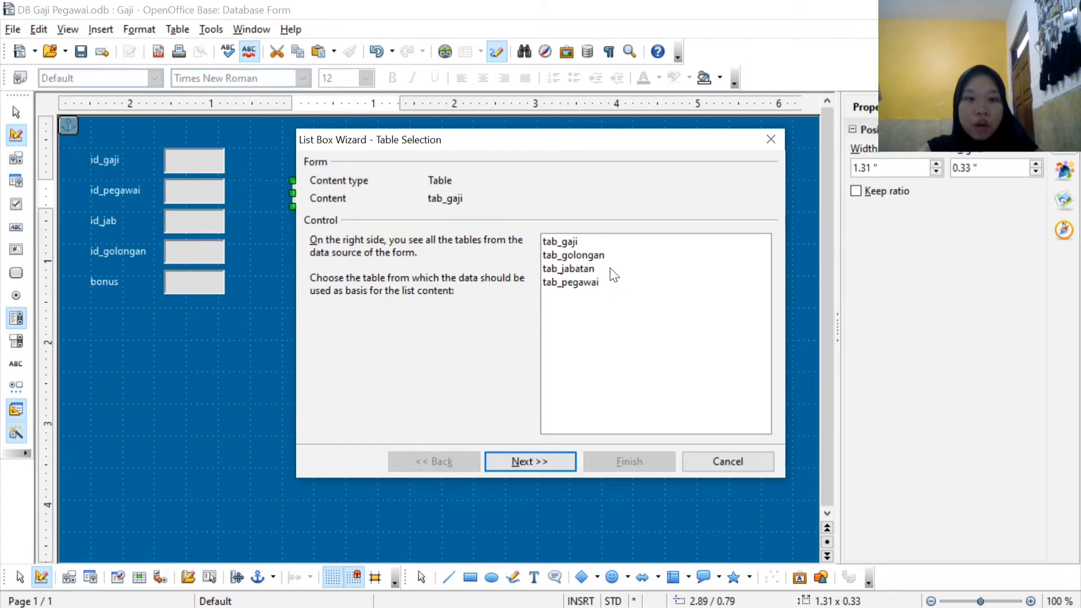
pyautogui.click(588, 283)
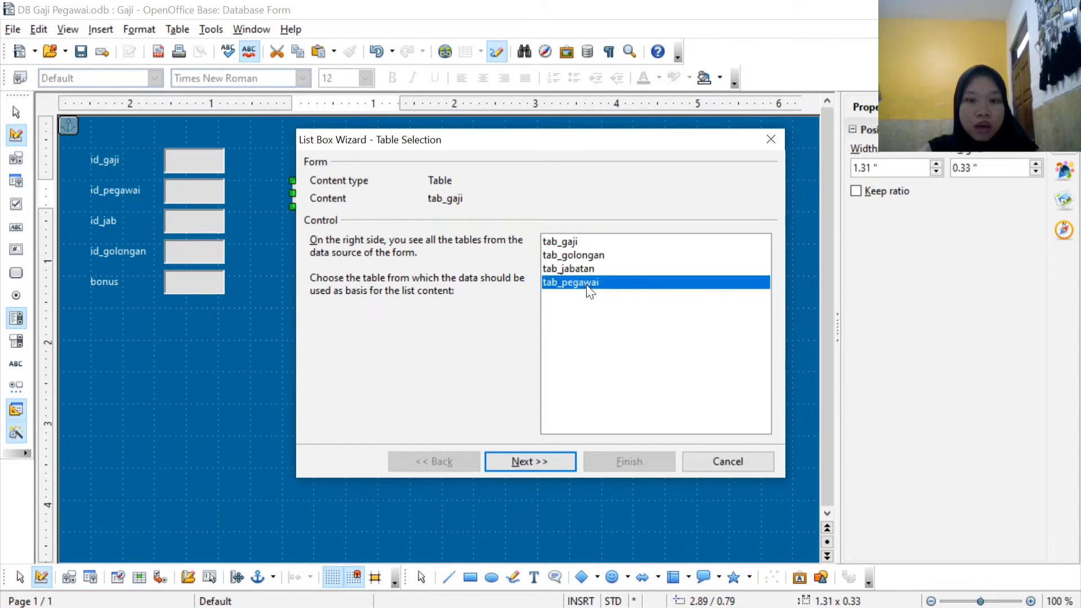
pyautogui.click(539, 459)
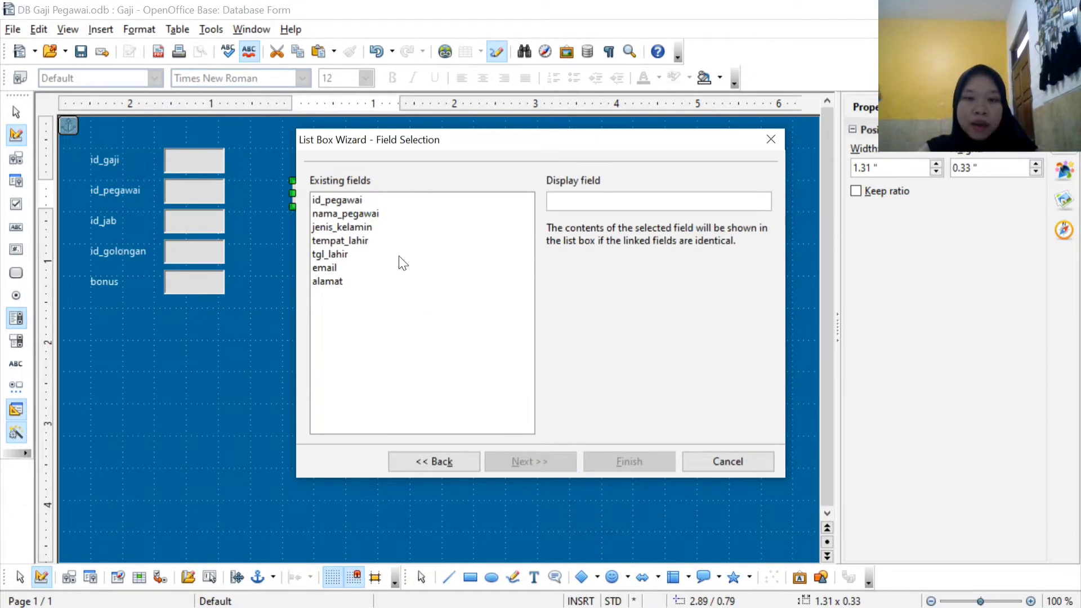
# Make the list box display nama_pegawai, linked through id_pegawai in both the value table and the list table.
pyautogui.click(347, 215)
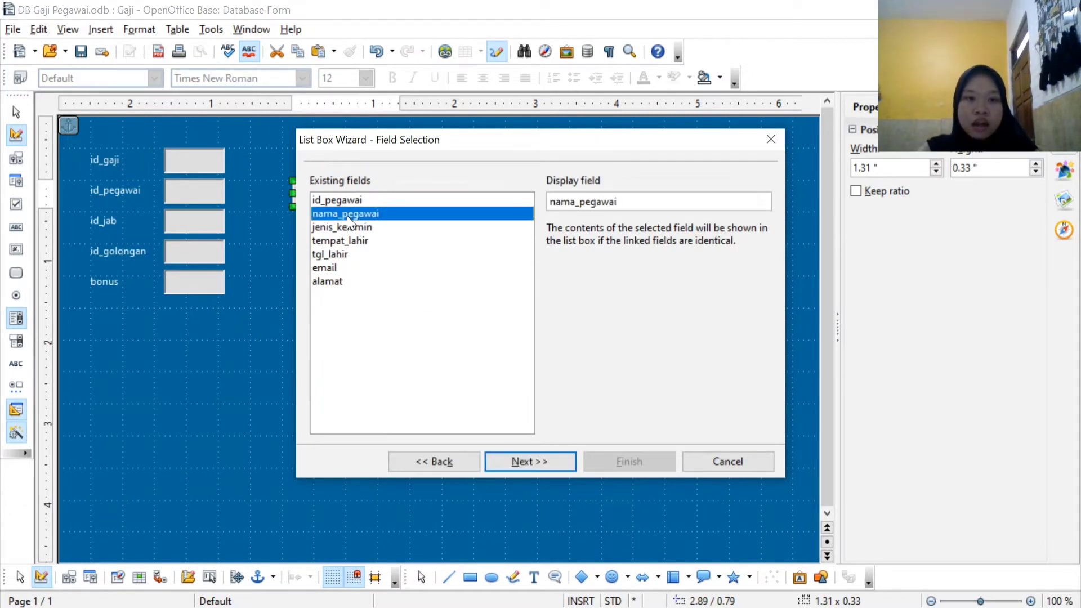
pyautogui.click(560, 459)
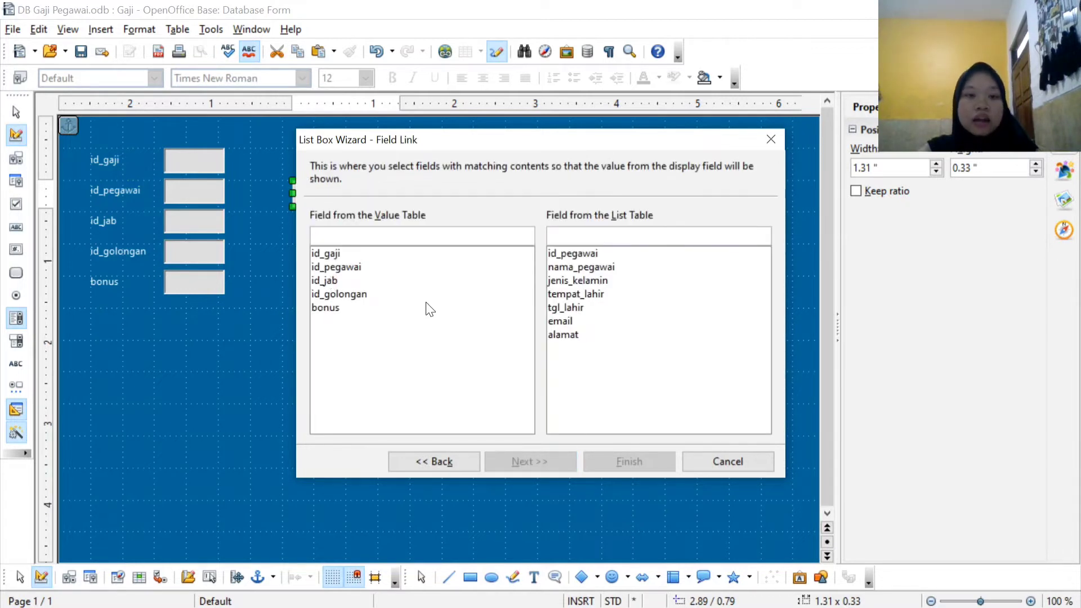
pyautogui.click(352, 268)
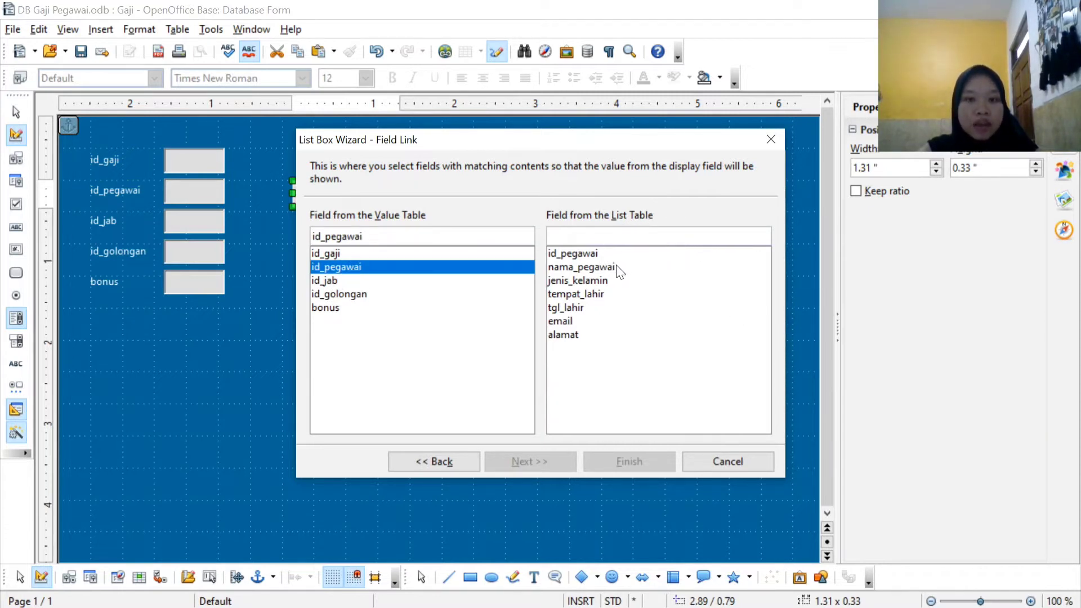
pyautogui.click(588, 255)
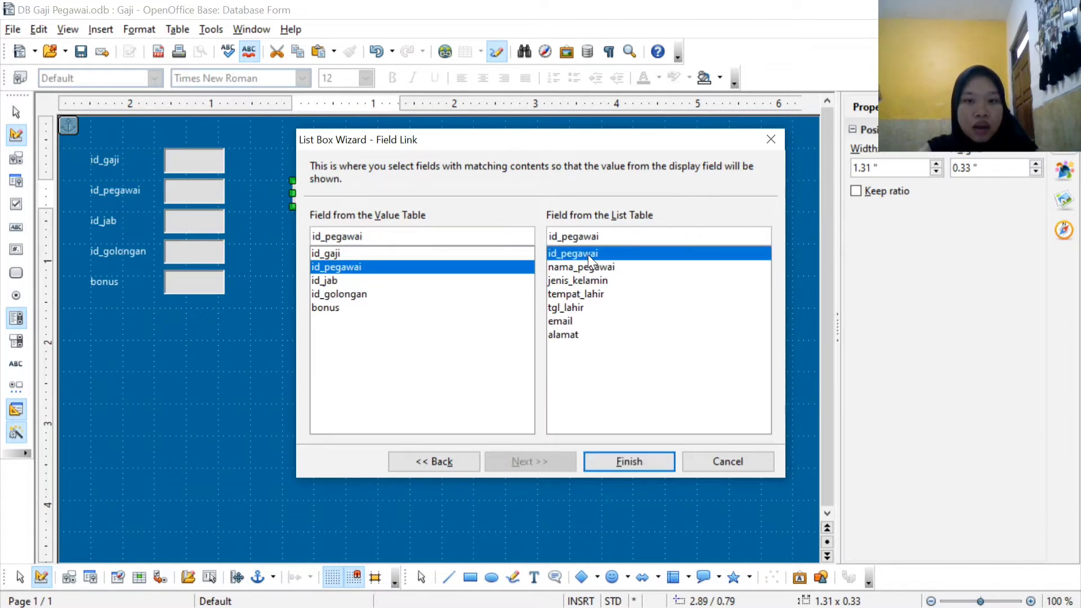
pyautogui.click(637, 461)
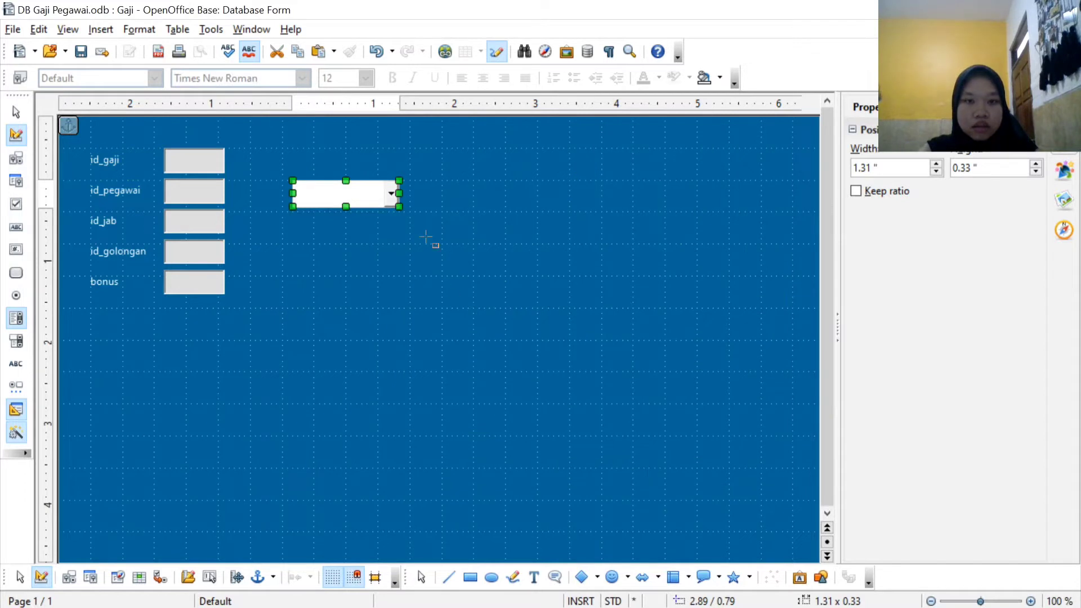
pyautogui.click(313, 184)
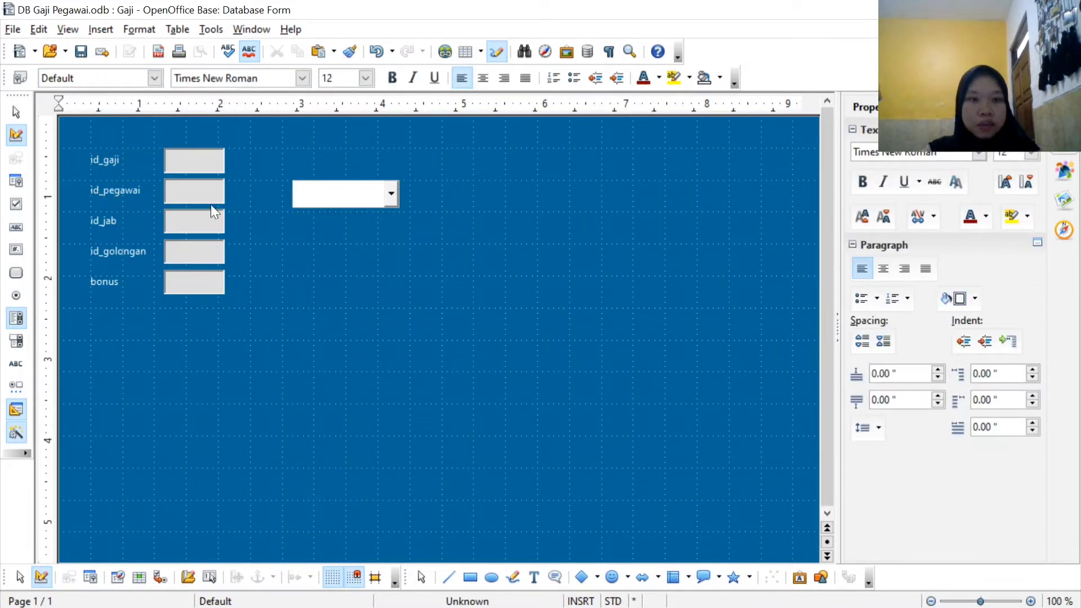
# Ungroup the id_pegawai label and its text field, and delete the text field.
pyautogui.click(196, 199)
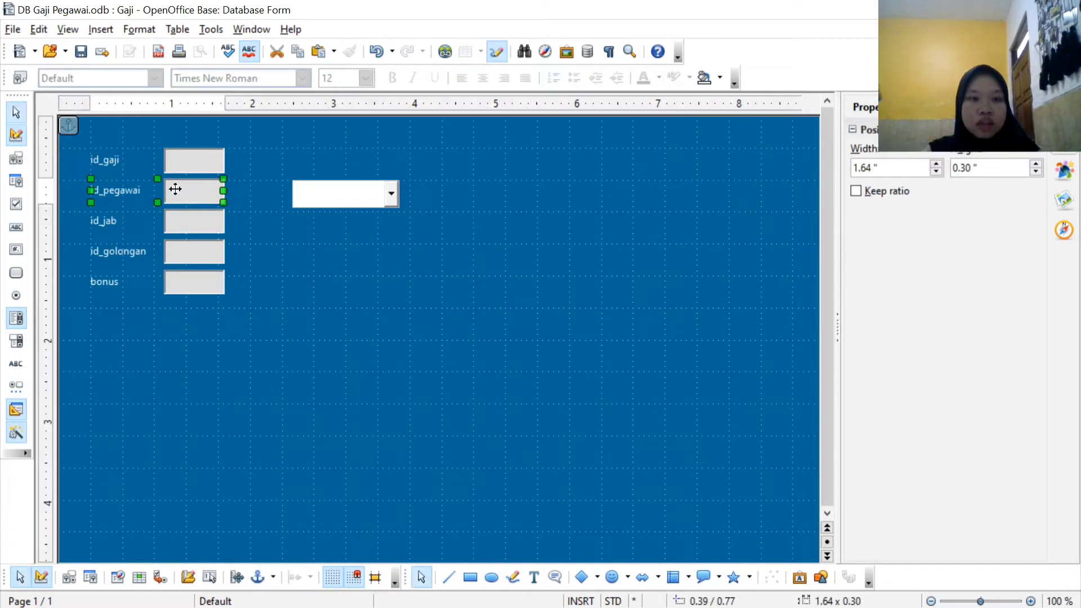
pyautogui.rightClick(175, 189)
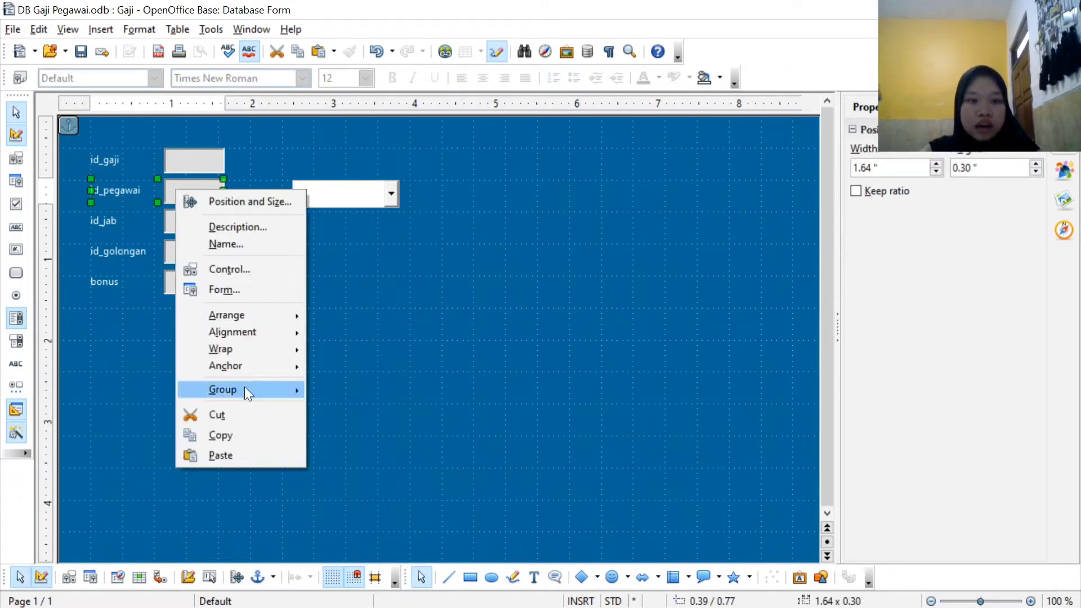
pyautogui.moveTo(261, 391)
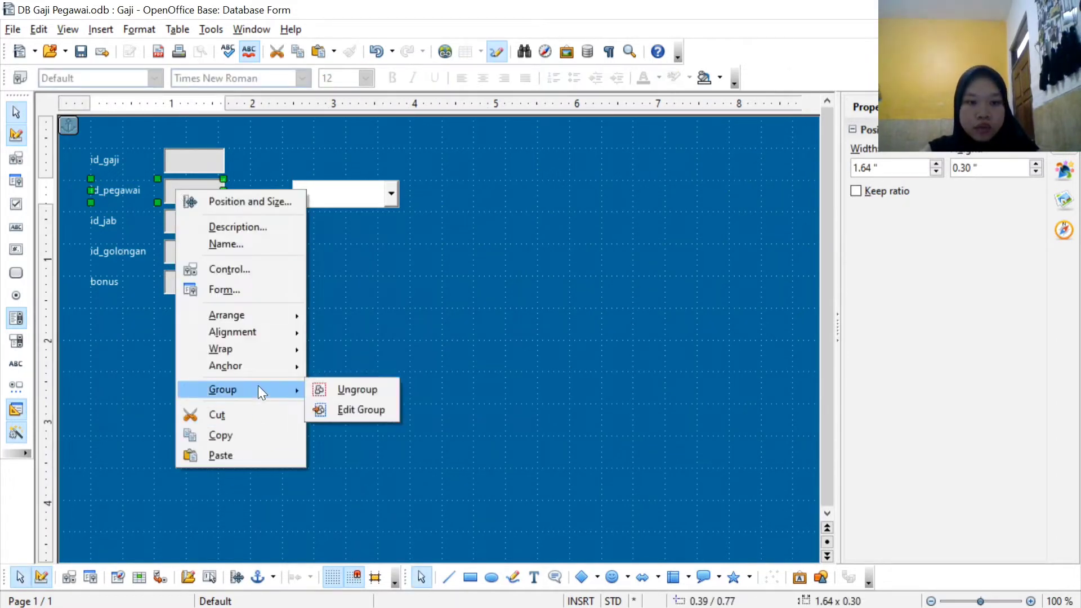
pyautogui.click(325, 389)
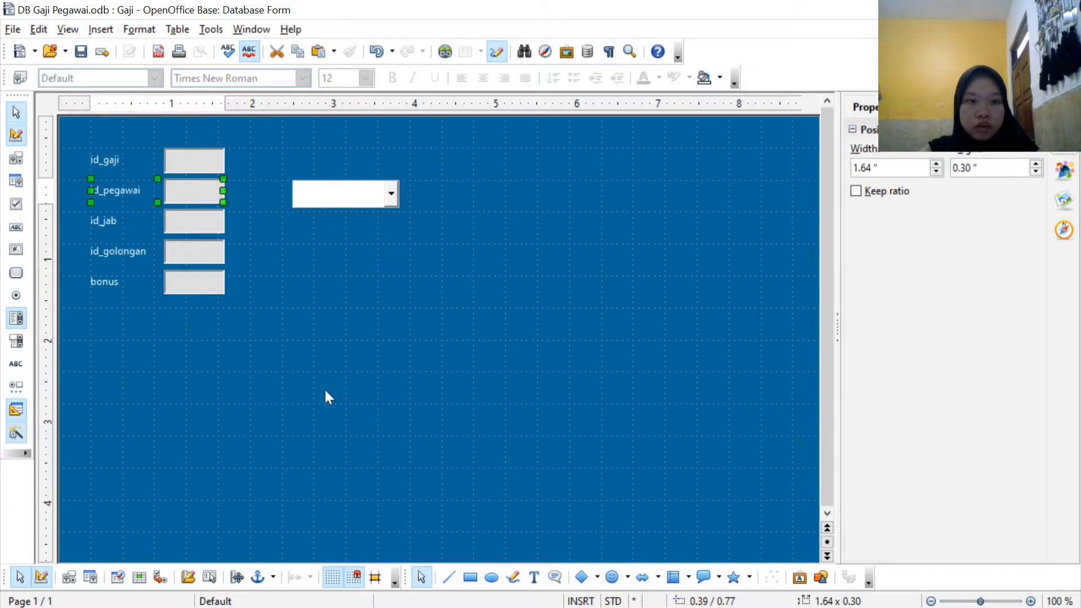
pyautogui.click(191, 193)
pyautogui.press('Delete')
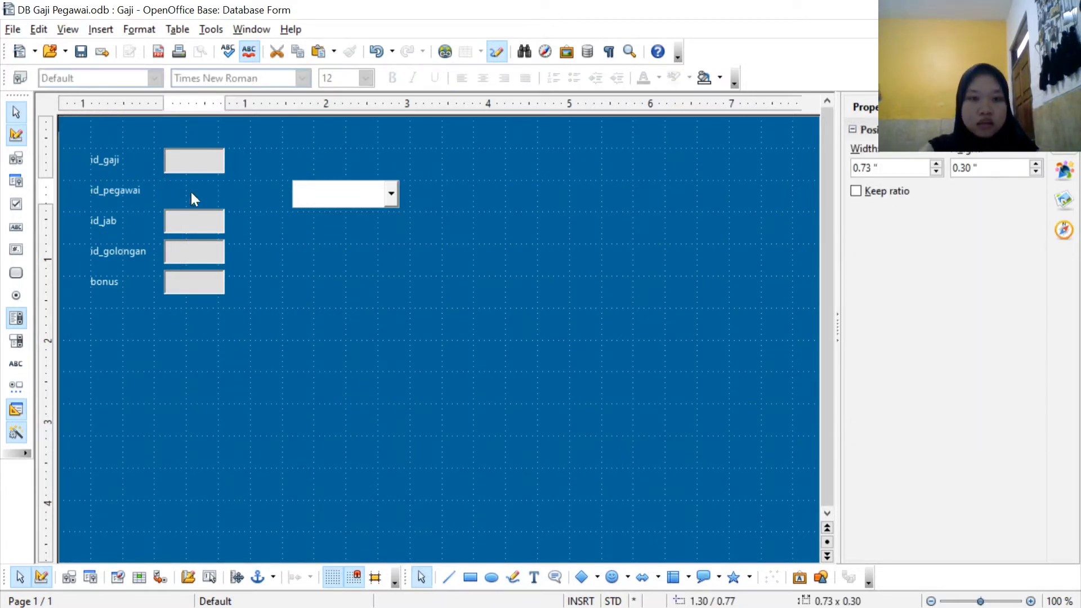
# Move the employee list box into the empty space directly beside the id_pegawai label.
pyautogui.click(304, 186)
pyautogui.moveTo(304, 186); pyautogui.dragTo(174, 184)
pyautogui.click(307, 259)
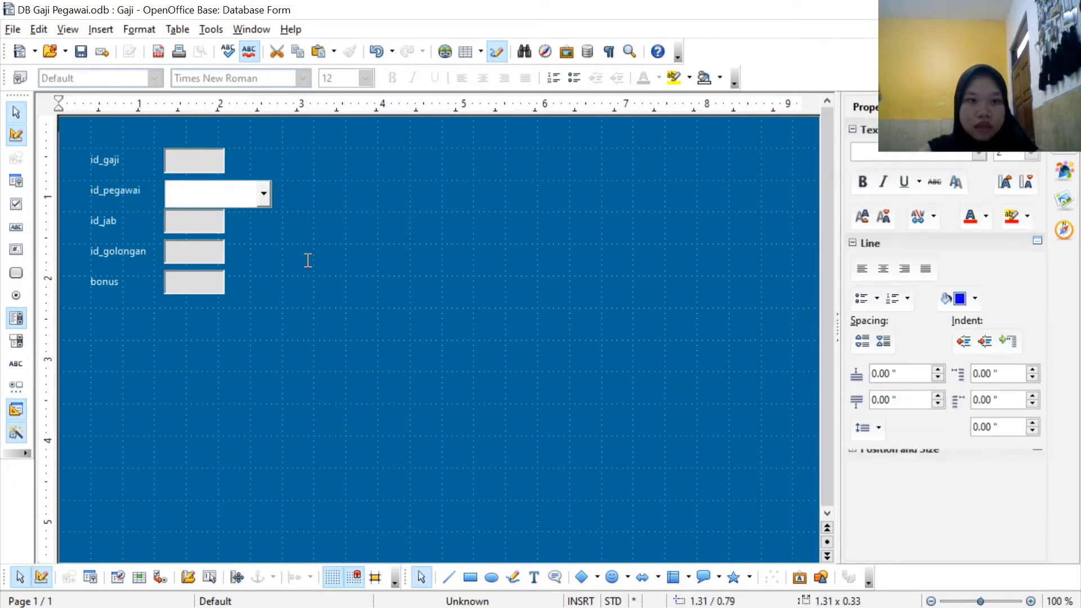
# Change the text of the id_pegawai label to Pegawai.
pyautogui.doubleClick(117, 190)
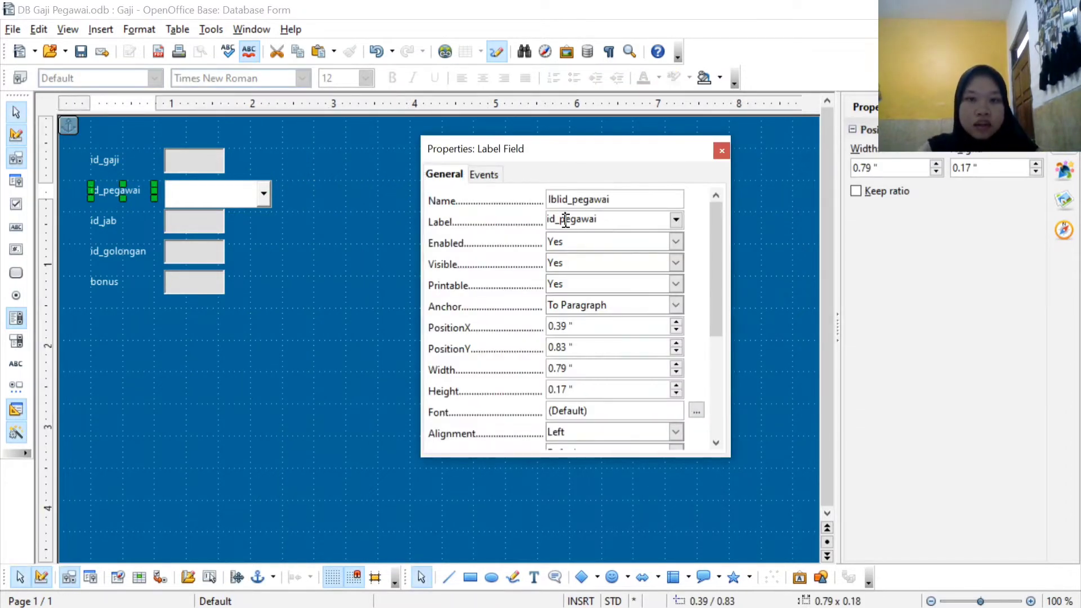
pyautogui.click(566, 221)
pyautogui.press('BackSpace')
pyautogui.press('BackSpace')
pyautogui.press('BackSpace')
pyautogui.press('BackSpace')
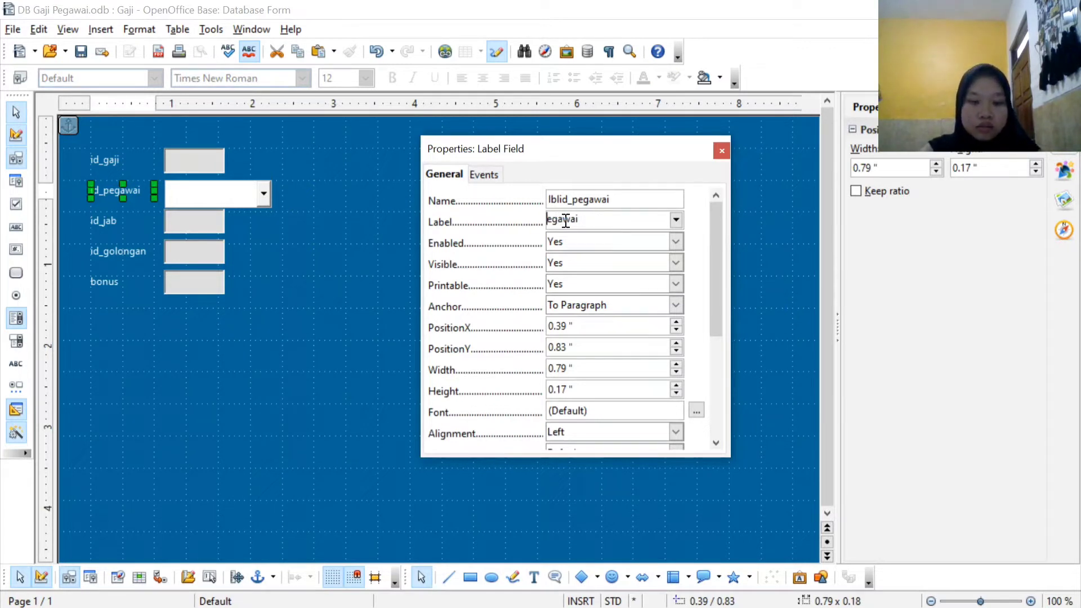
pyautogui.write('P')
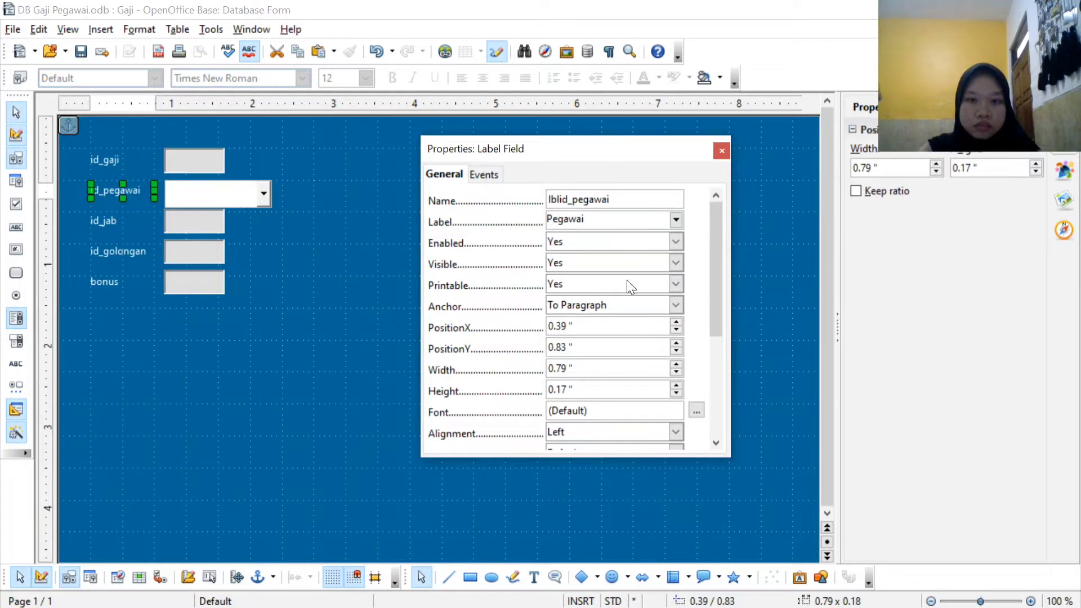
pyautogui.click(725, 156)
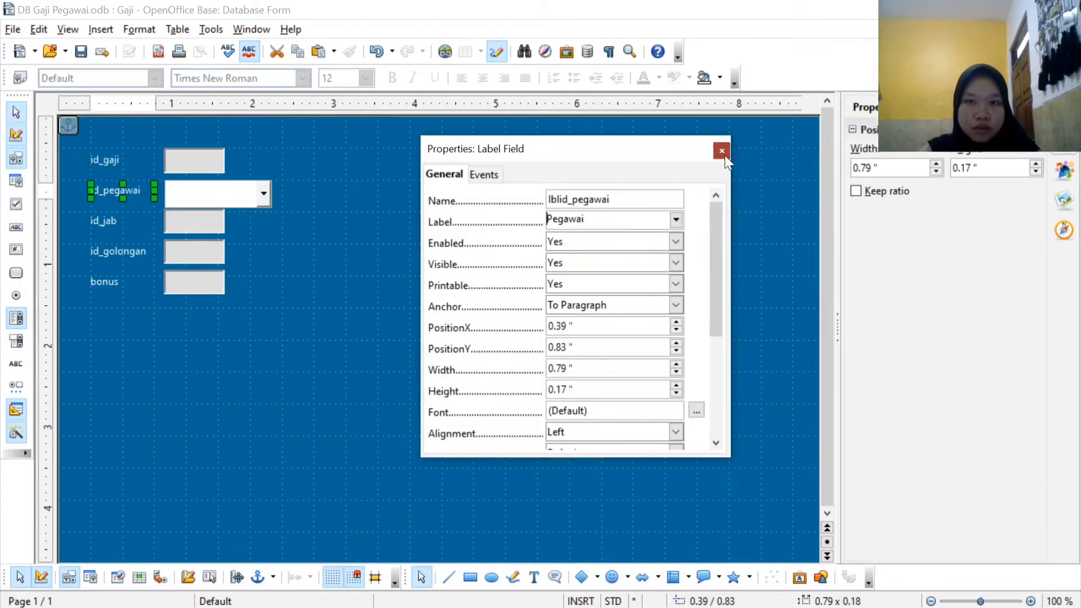
# Ungroup the id_jab label and its text field.
pyautogui.click(204, 226)
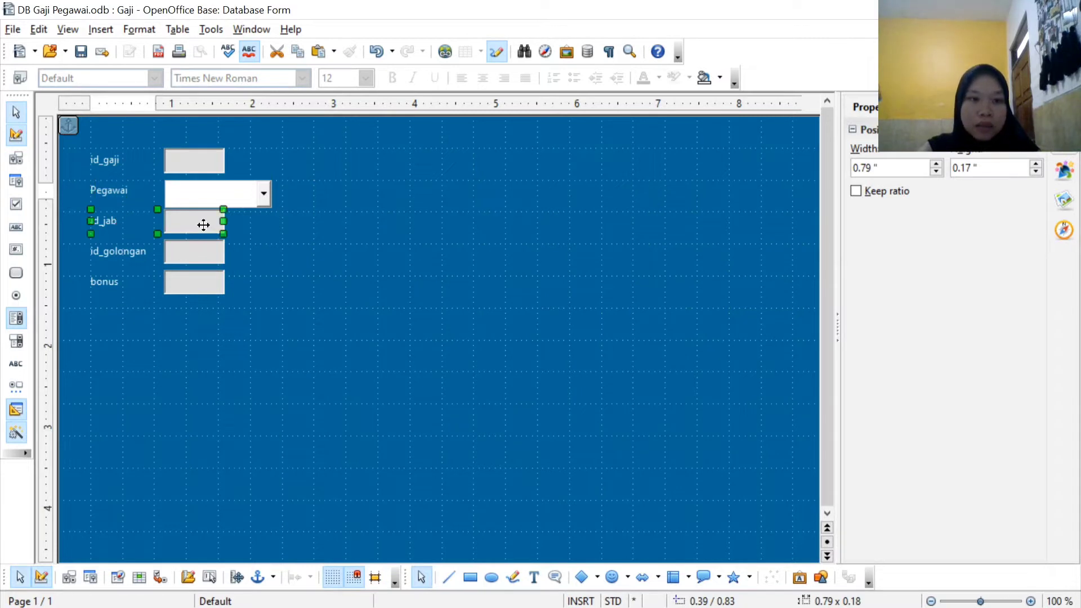
pyautogui.rightClick(204, 225)
pyautogui.moveTo(253, 426)
pyautogui.click(384, 427)
pyautogui.click(200, 322)
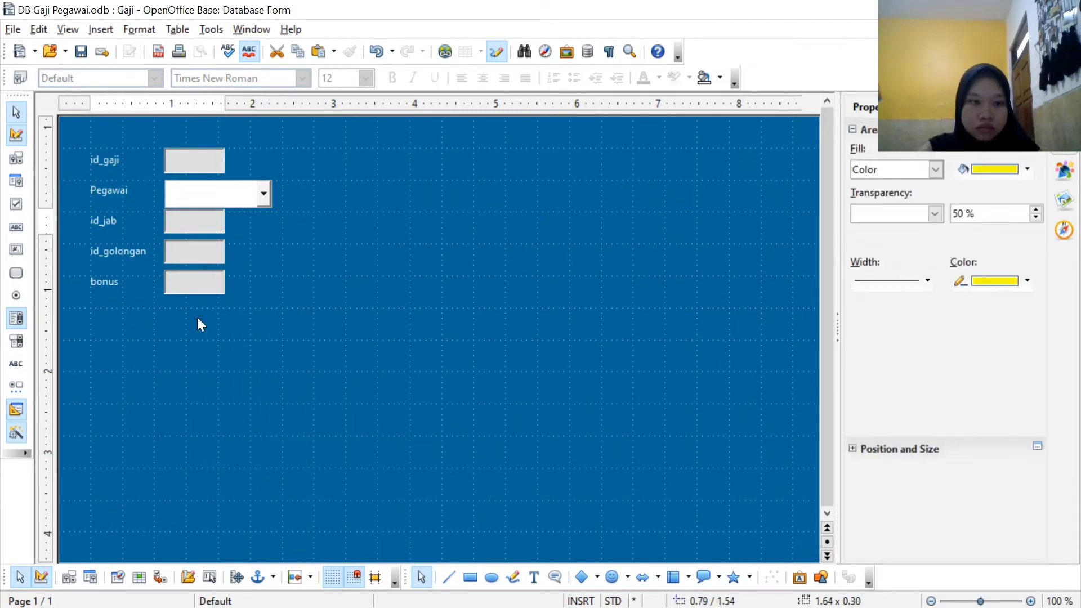
# Draw a list box about 1.77 by 0.33 inches beside the id_jab field and link it through id_jab of the value table.
pyautogui.click(16, 318)
pyautogui.moveTo(266, 217); pyautogui.dragTo(411, 243)
pyautogui.click(578, 269)
pyautogui.click(530, 461)
pyautogui.click(333, 214)
pyautogui.click(530, 462)
pyautogui.click(330, 281)
pyautogui.click(563, 252)
pyautogui.click(630, 462)
# Delete the id_jab text field and move the new list box into its place.
pyautogui.click(196, 220)
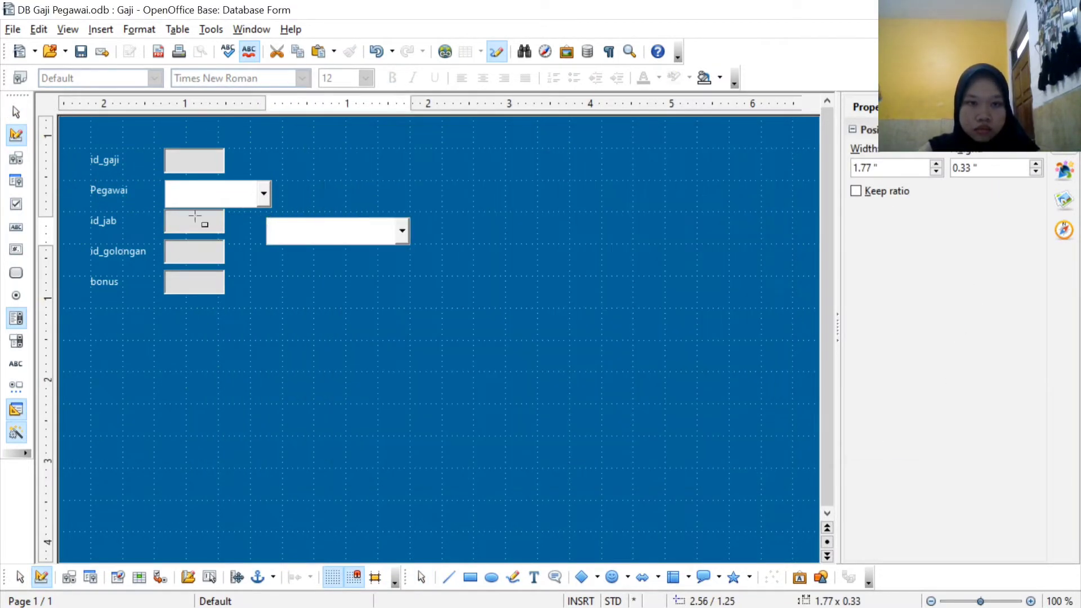
pyautogui.press('Delete')
pyautogui.moveTo(292, 231); pyautogui.dragTo(190, 224)
# Ungroup the id_golongan label and its text field, and delete the text field.
pyautogui.rightClick(201, 250)
pyautogui.click(361, 449)
pyautogui.click(197, 252)
pyautogui.press('Delete')
# Draw a list box about 1.58 by 0.33 inches in free space, linked through id_golongan in both the value table and the list table.
pyautogui.click(16, 318)
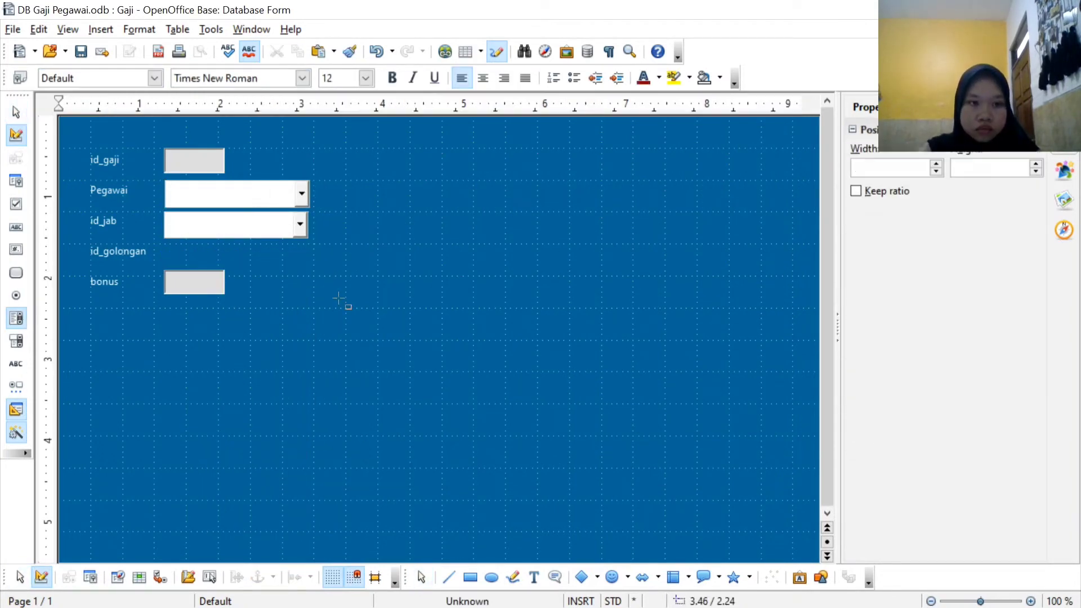
pyautogui.moveTo(339, 299); pyautogui.dragTo(469, 326)
pyautogui.click(579, 254)
pyautogui.click(530, 461)
pyautogui.click(348, 218)
pyautogui.click(530, 462)
pyautogui.click(371, 294)
pyautogui.click(563, 253)
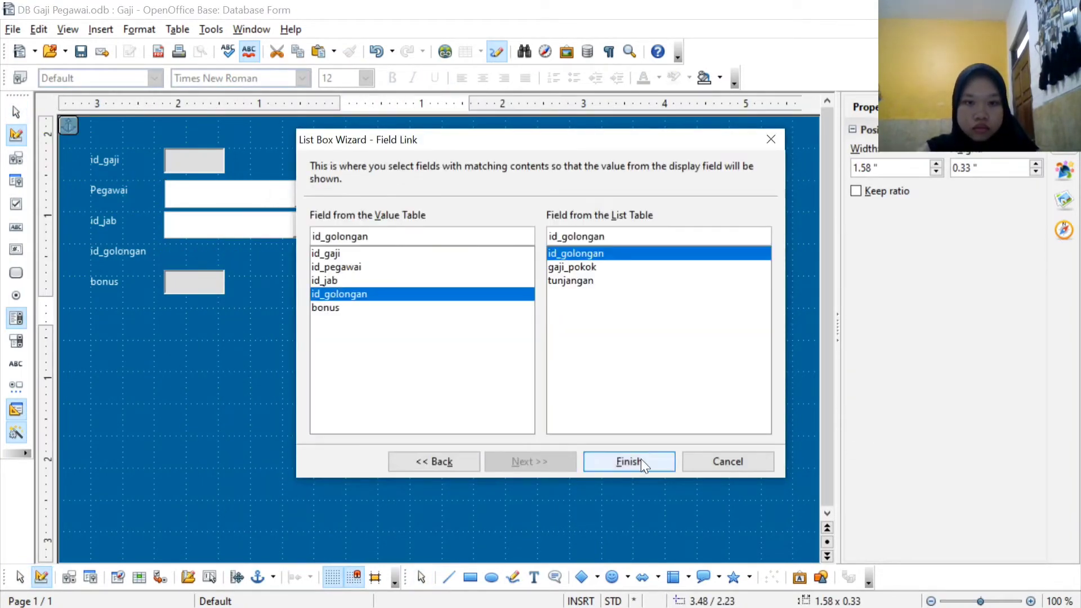
pyautogui.click(630, 461)
# Change the text of the id_jab label to Jabatan.
pyautogui.doubleClick(104, 221)
pyautogui.doubleClick(564, 220)
pyautogui.write('Jabatan')
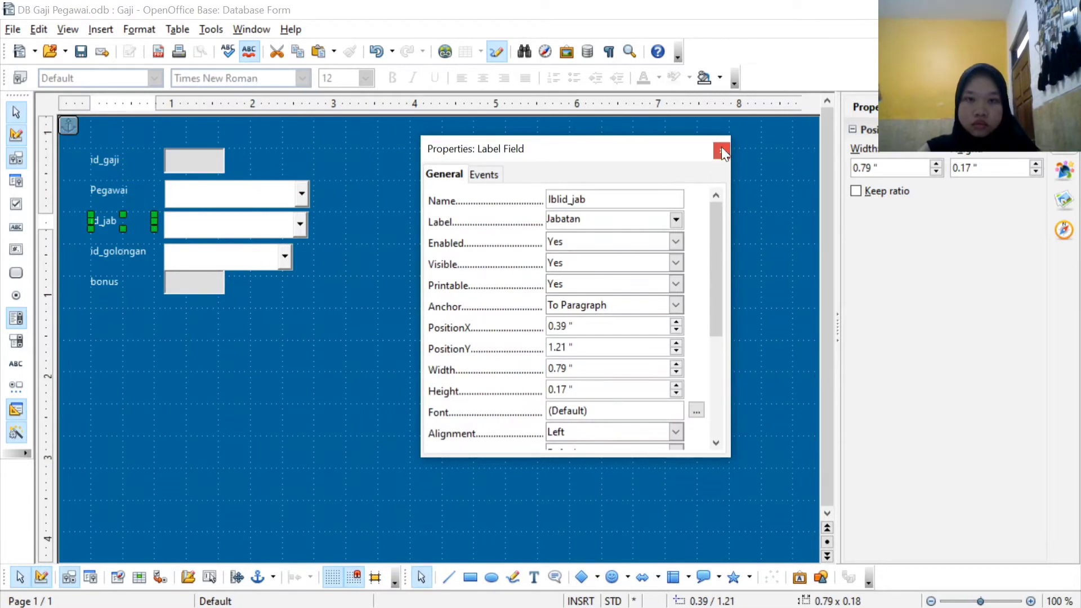
pyautogui.click(722, 150)
# Change the text of the id_golongan label to Golongan.
pyautogui.rightClick(125, 249)
pyautogui.click(180, 329)
pyautogui.write('G')
pyautogui.moveTo(548, 220); pyautogui.dragTo(564, 219)
pyautogui.click(722, 150)
# Ungroup the bonus label and field, and change the label text to Bonus.
pyautogui.rightClick(197, 284)
pyautogui.click(362, 484)
pyautogui.doubleClick(97, 282)
pyautogui.write('Bonus')
pyautogui.click(722, 150)
# Ungroup the id_gaji label and field, and change the label text to ID Gaji.
pyautogui.rightClick(191, 161)
pyautogui.click(387, 363)
pyautogui.doubleClick(104, 160)
pyautogui.write('ID G')
pyautogui.click(722, 151)
pyautogui.click(336, 305)
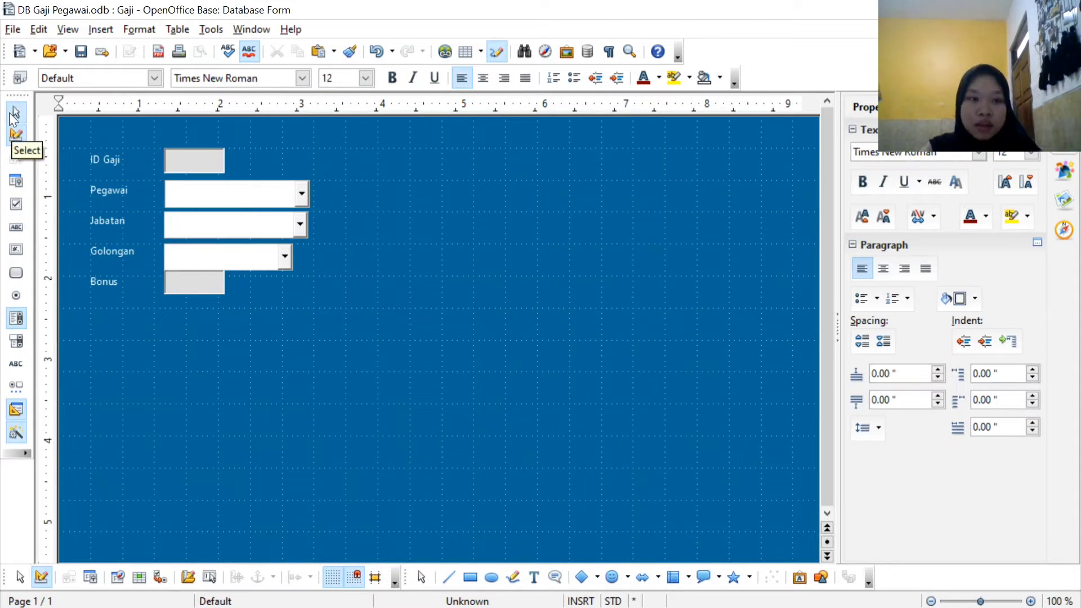
# Move the Bonus field slightly down, clear of the Golongan list box, and align the three list boxes with it.
pyautogui.click(212, 282)
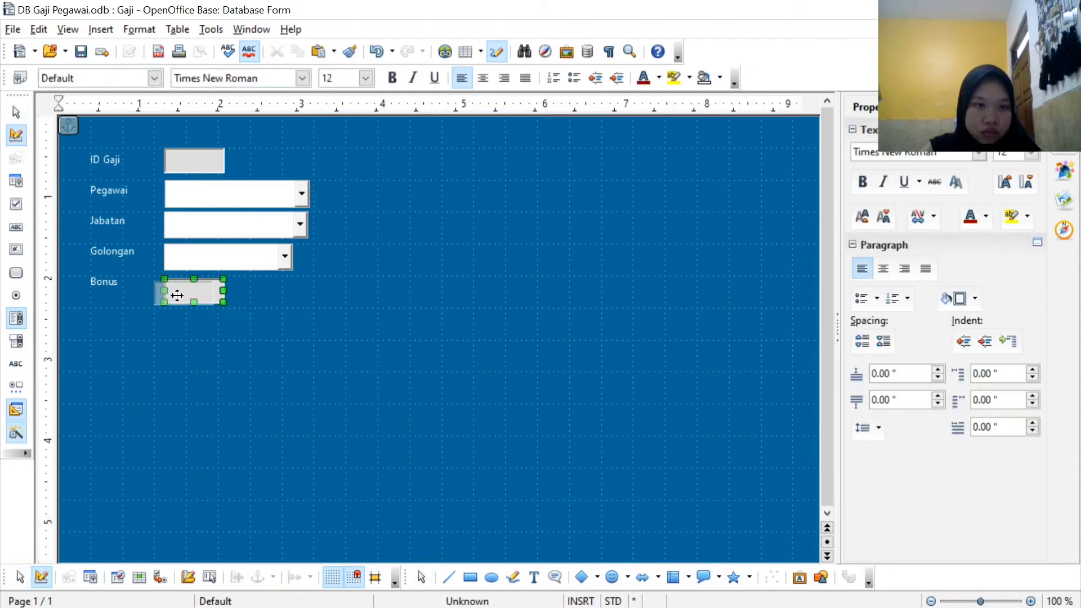
pyautogui.moveTo(177, 296); pyautogui.dragTo(177, 290)
pyautogui.moveTo(208, 256); pyautogui.dragTo(198, 257)
pyautogui.moveTo(209, 228); pyautogui.dragTo(199, 229)
pyautogui.moveTo(207, 194); pyautogui.dragTo(197, 194)
# Resize the ID Gaji, Pegawai, Jabatan, Golongan and Bonus input controls to one matching width.
pyautogui.moveTo(204, 160); pyautogui.dragTo(314, 160)
pyautogui.click(214, 186)
pyautogui.click(333, 219)
pyautogui.click(185, 168)
pyautogui.moveTo(297, 194); pyautogui.dragTo(314, 224)
pyautogui.moveTo(282, 256); pyautogui.dragTo(313, 257)
pyautogui.moveTo(214, 287); pyautogui.dragTo(313, 290)
pyautogui.click(360, 281)
# Select all labels and input controls together and move them towards the middle of the form.
pyautogui.click(16, 112)
pyautogui.moveTo(73, 135); pyautogui.dragTo(337, 321)
pyautogui.moveTo(248, 240); pyautogui.dragTo(451, 307)
pyautogui.click(558, 309)
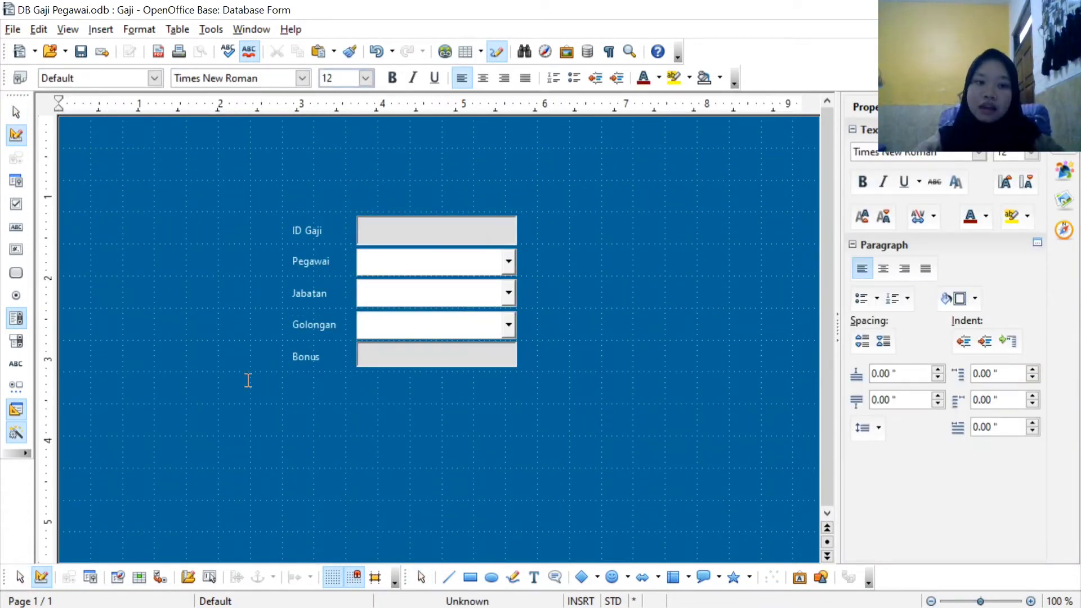
# Add a label field about 3.35 by 0.53 inches above the input controls with the text INPUT DATA GAJI.
pyautogui.click(15, 367)
pyautogui.moveTo(223, 149); pyautogui.dragTo(496, 191)
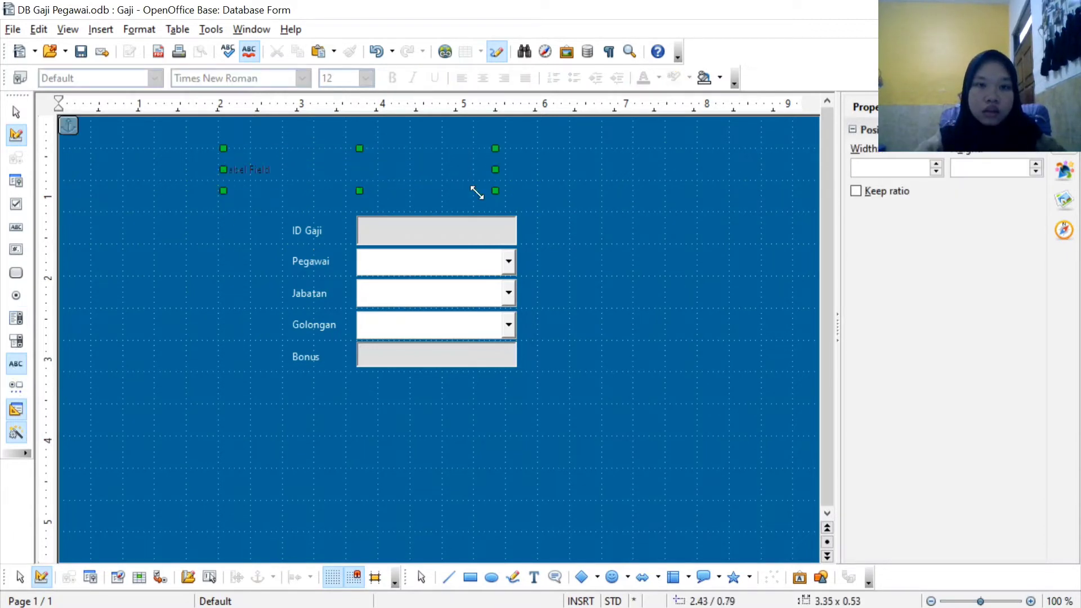
pyautogui.doubleClick(245, 165)
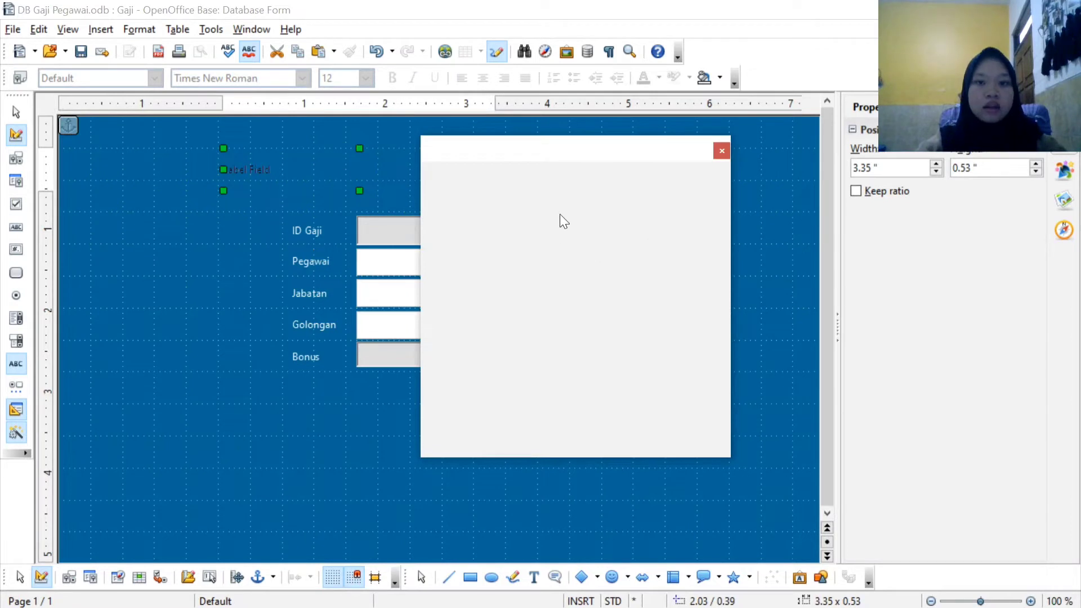
pyautogui.moveTo(600, 220); pyautogui.dragTo(538, 221)
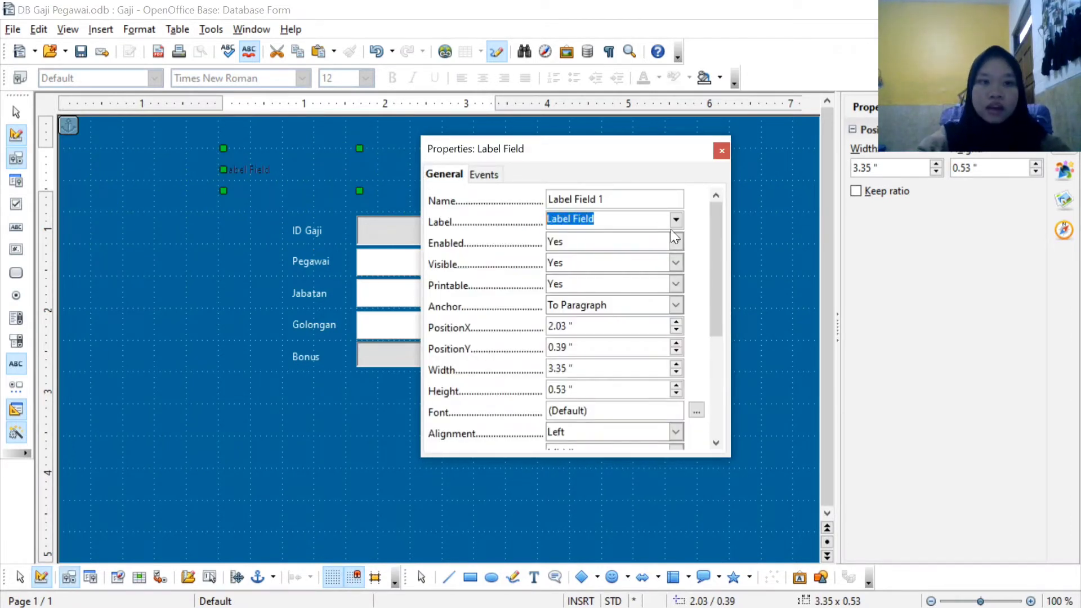
pyautogui.write('INPUT DATA GAJI')
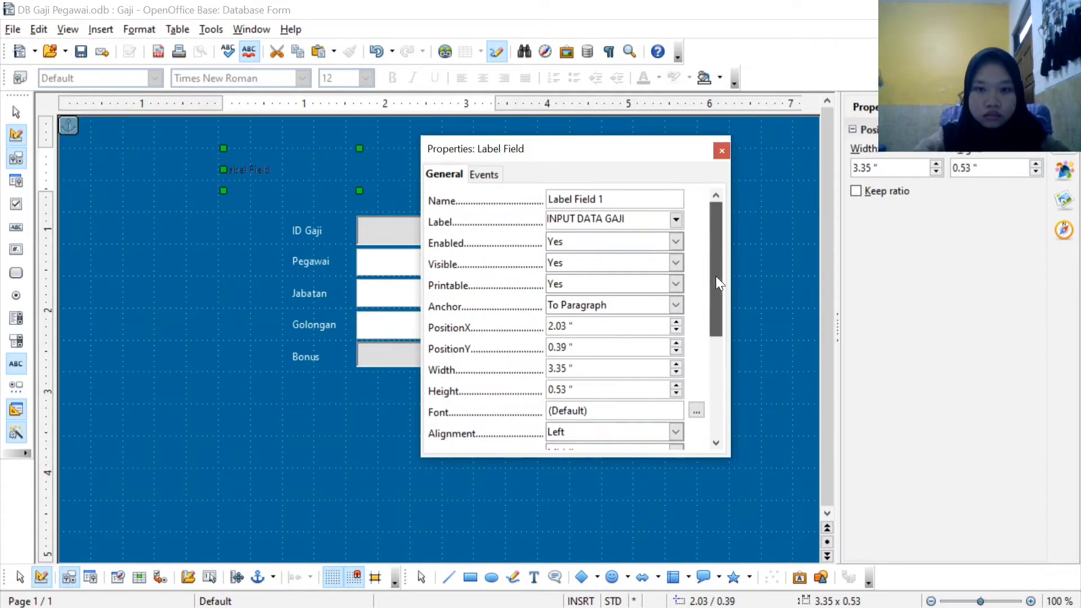
# Choose the font Segoe UI Black in size 24 for the title label.
pyautogui.moveTo(715, 276); pyautogui.dragTo(715, 329)
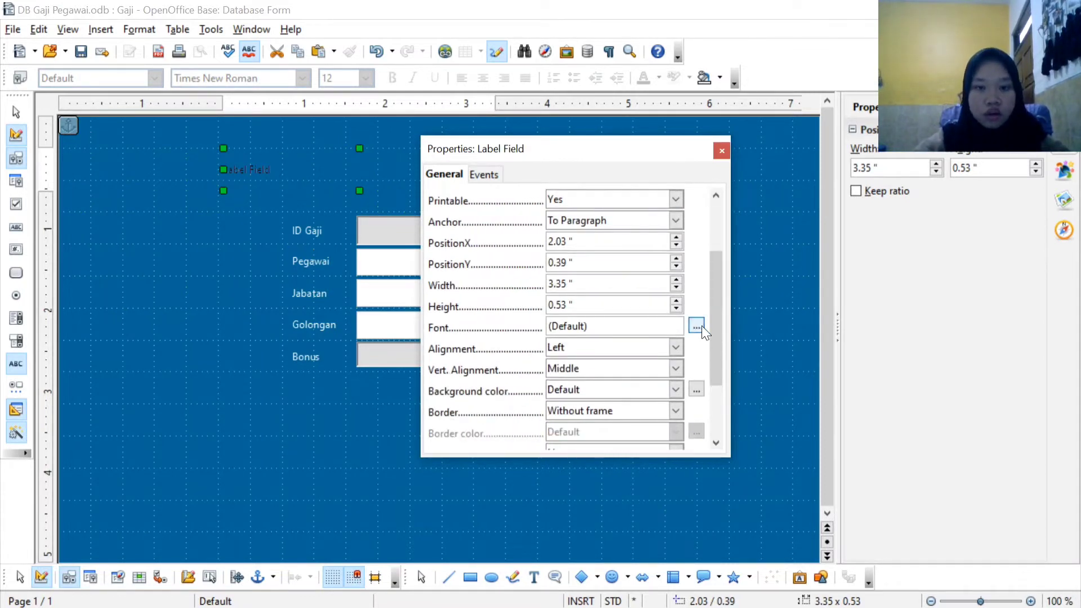
pyautogui.click(697, 326)
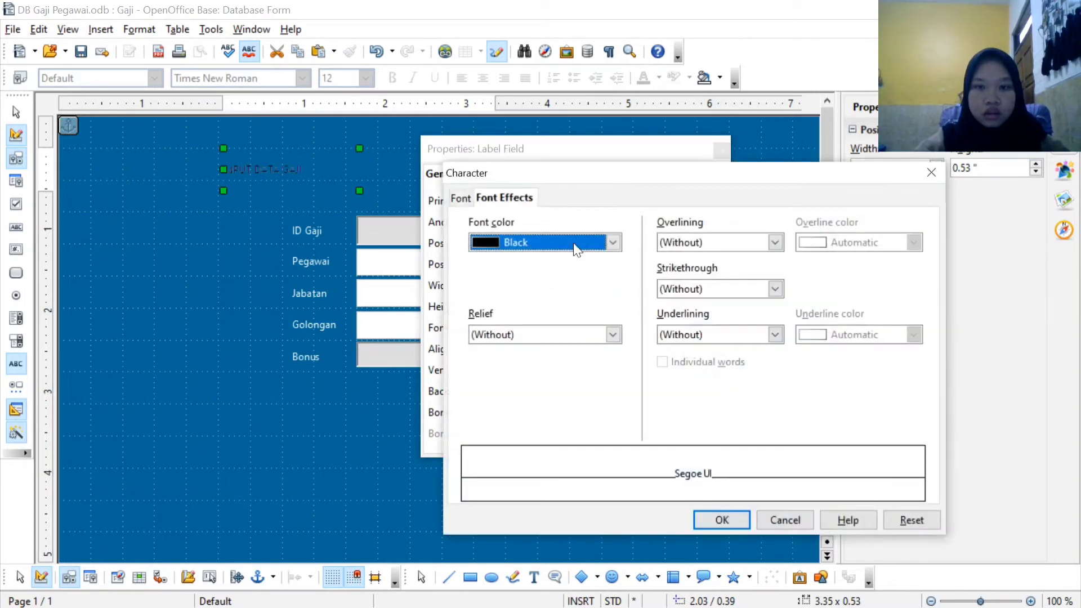
pyautogui.click(457, 199)
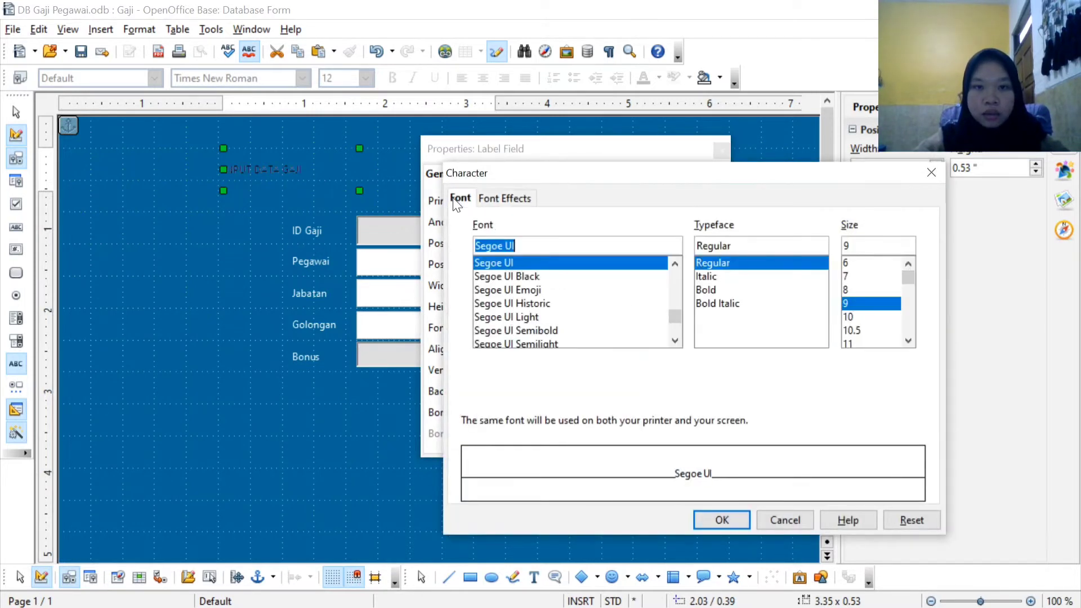
pyautogui.click(540, 275)
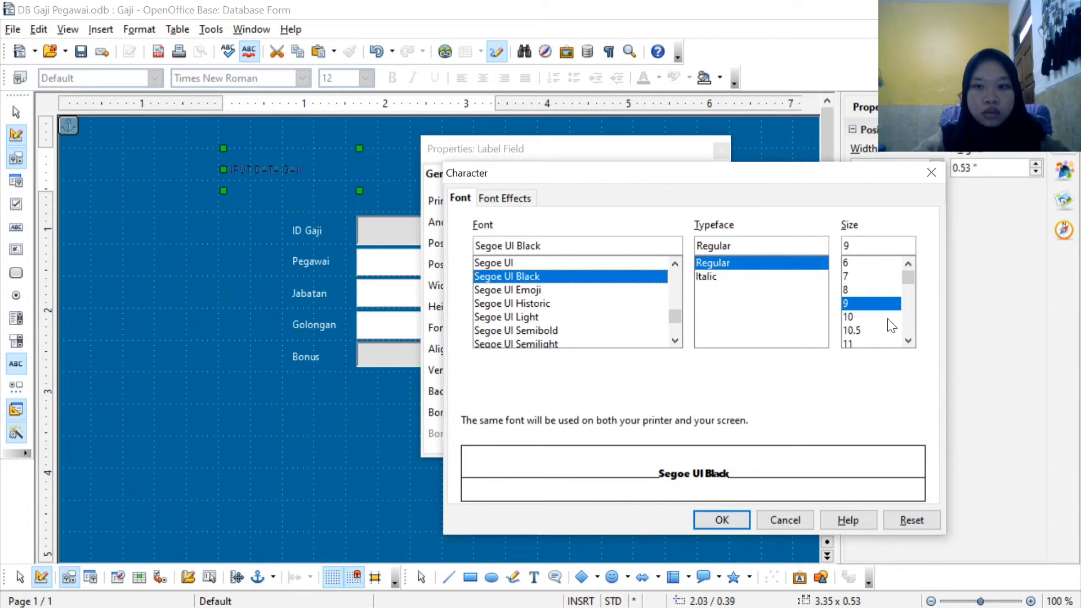
pyautogui.moveTo(907, 277); pyautogui.dragTo(911, 297)
pyautogui.click(863, 328)
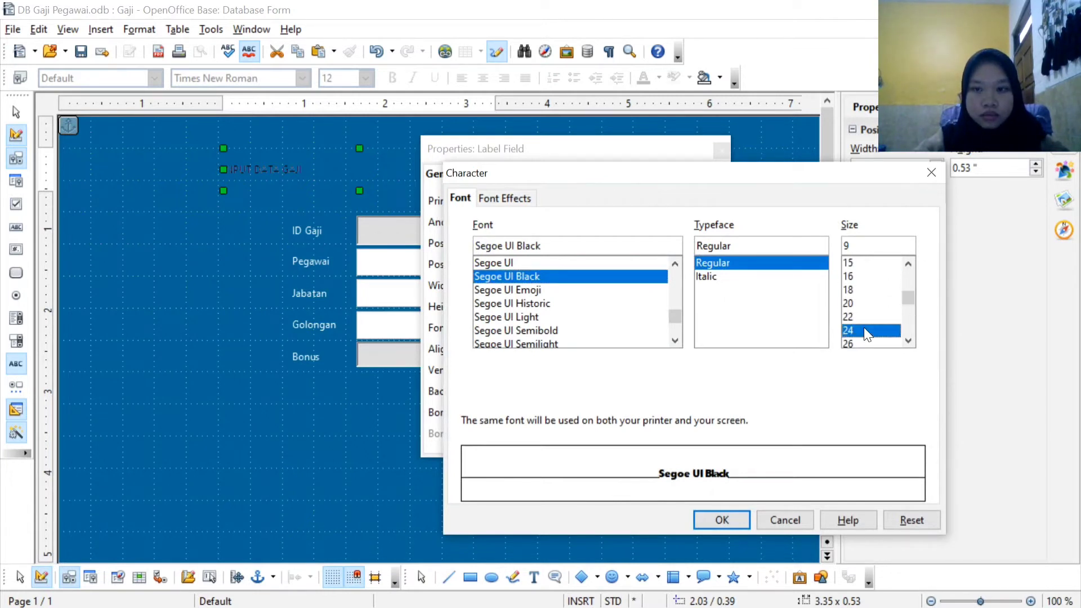
# Set the title label's font color to Sky blue and apply the character settings.
pyautogui.click(505, 199)
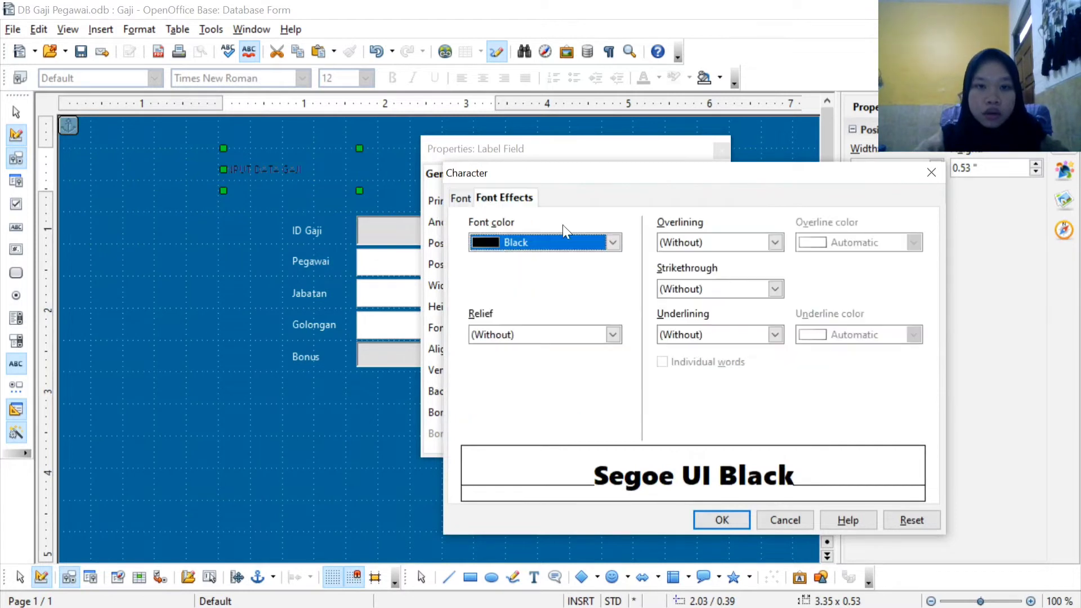
pyautogui.click(613, 243)
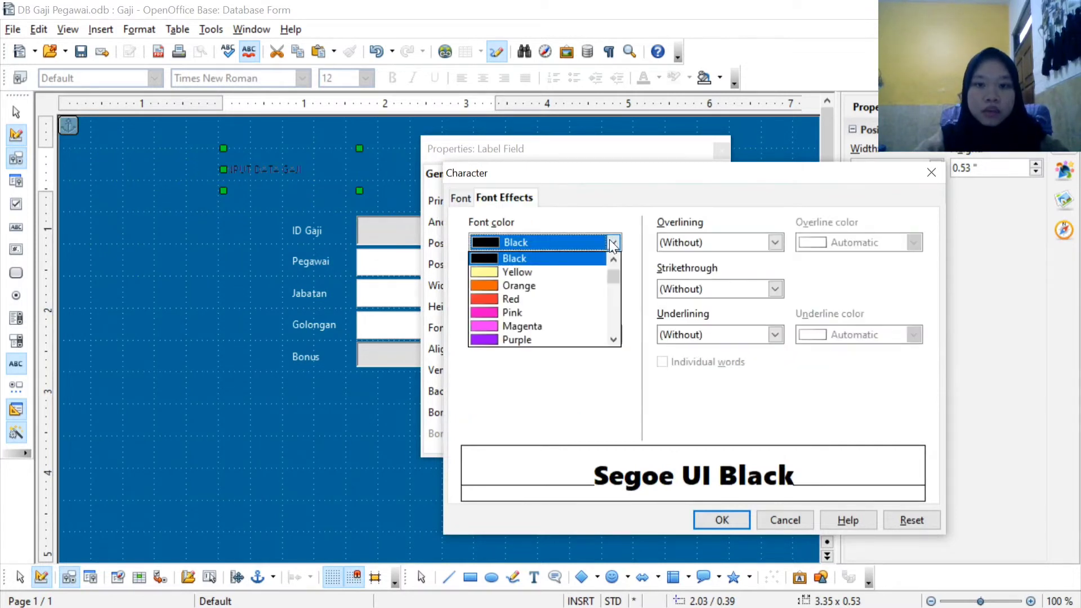
pyautogui.click(613, 273)
pyautogui.moveTo(616, 278); pyautogui.dragTo(614, 272)
pyautogui.scroll(-5, 586, 302)
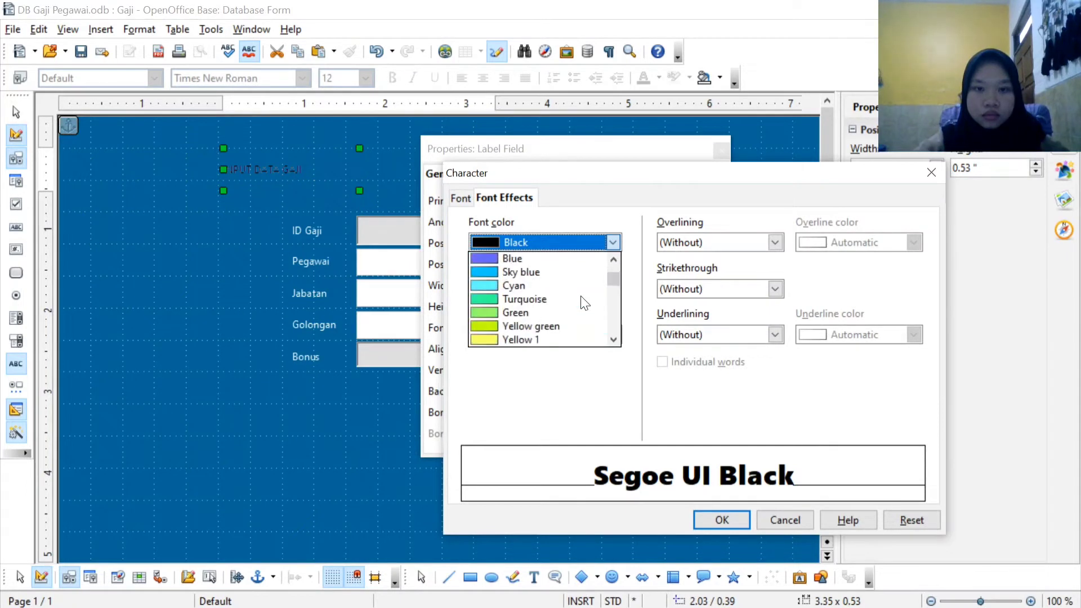
pyautogui.click(516, 273)
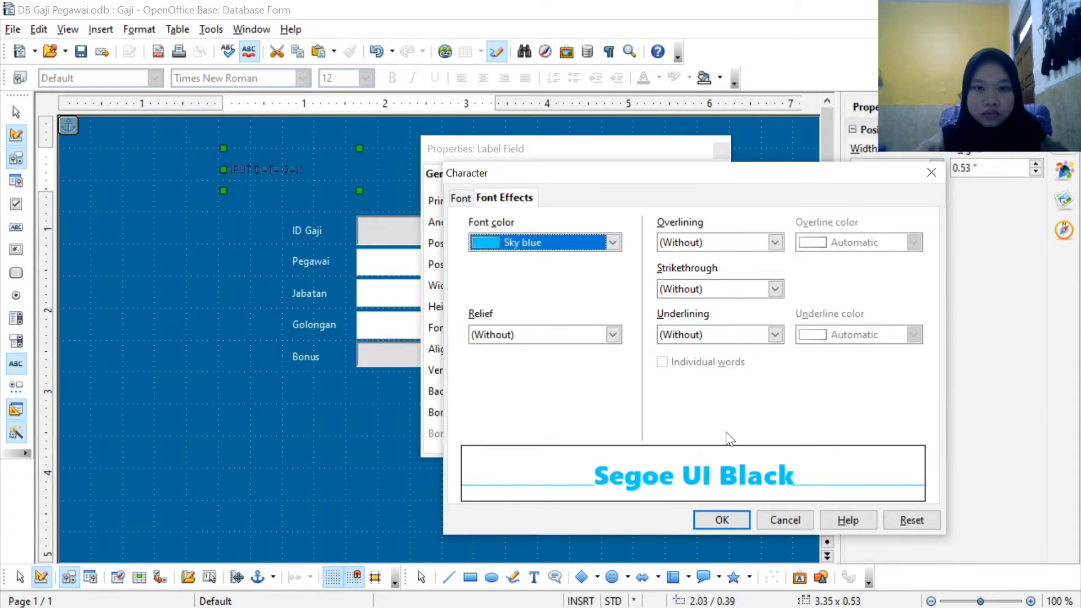
pyautogui.click(732, 519)
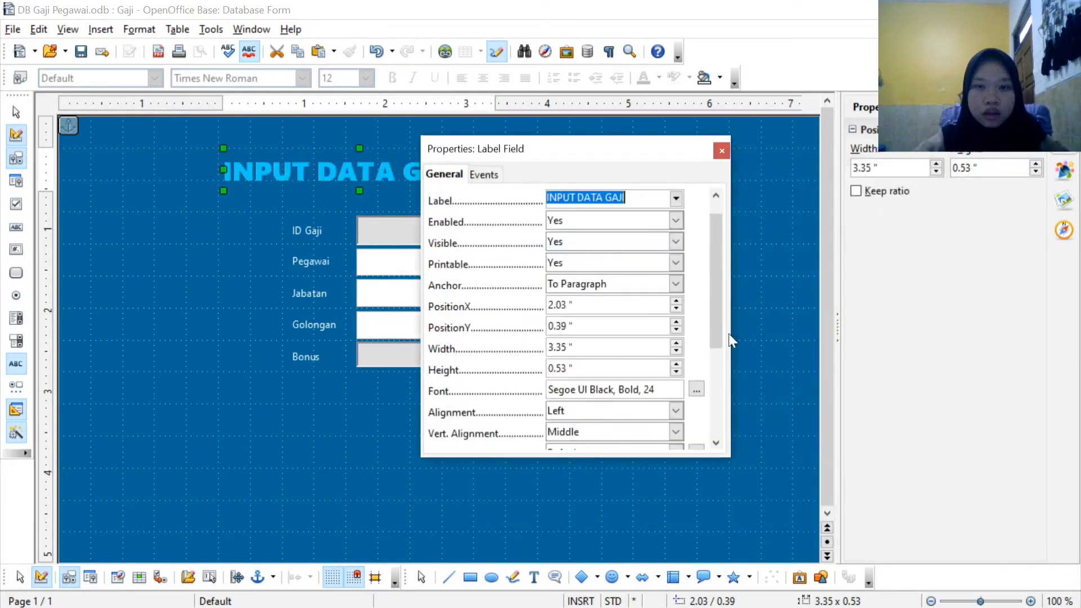
pyautogui.click(721, 149)
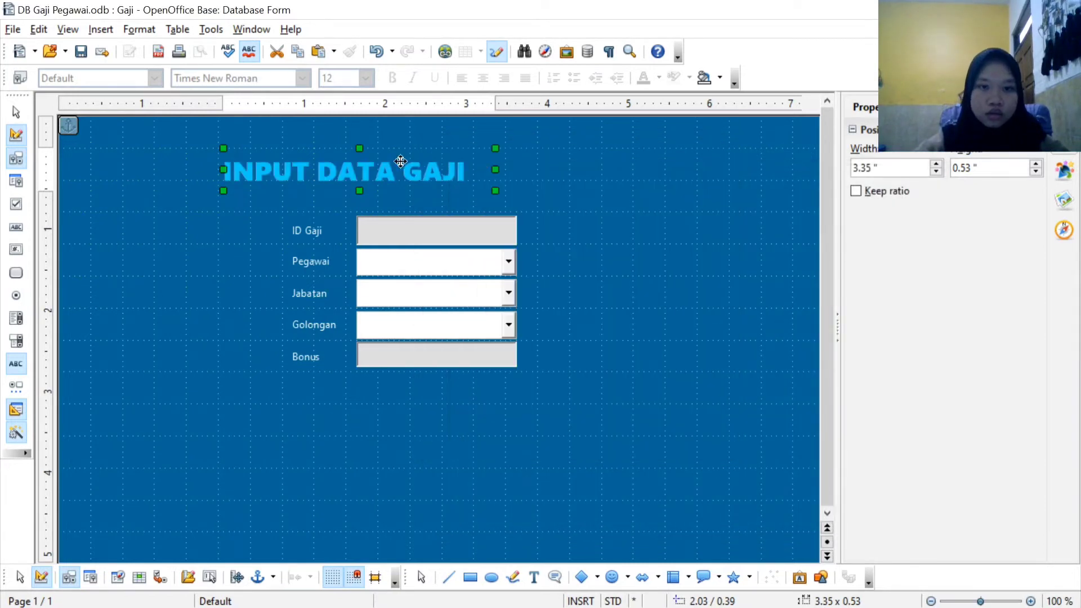
# Move the INPUT DATA GAJI title so that it sits centred directly above the ID Gaji row.
pyautogui.moveTo(403, 169); pyautogui.dragTo(464, 193)
pyautogui.click(580, 272)
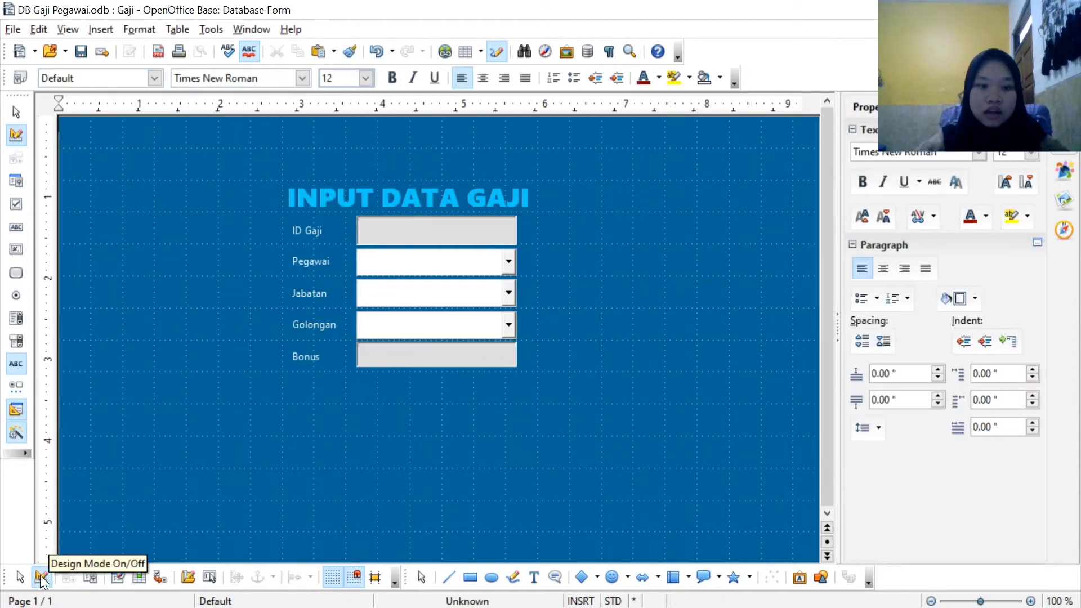
# Switch off design mode and browse the live Gaji form forward to the third record.
pyautogui.click(41, 577)
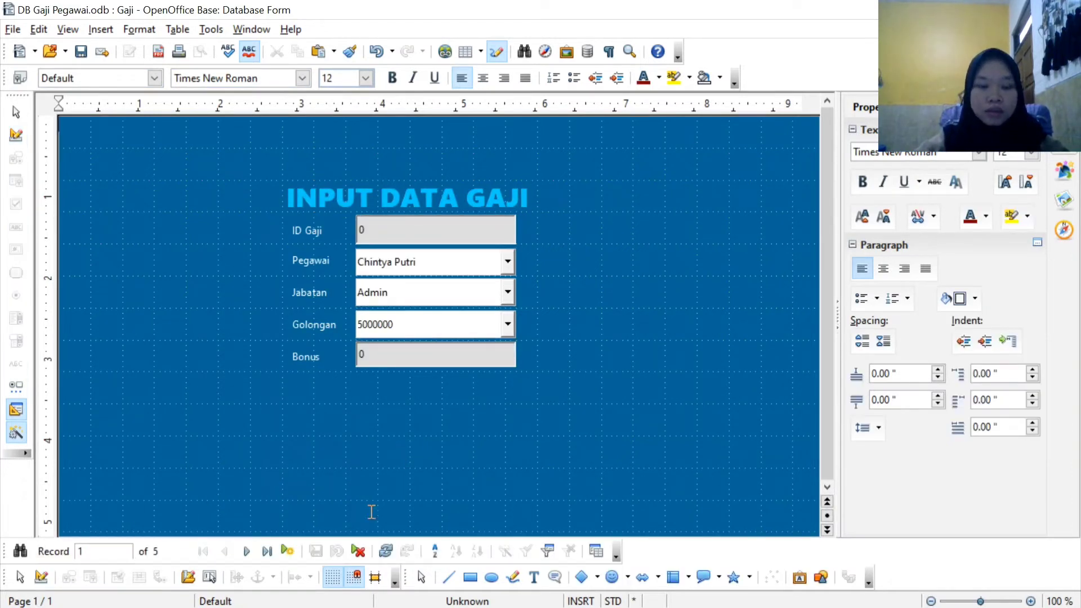
pyautogui.click(243, 552)
pyautogui.click(242, 552)
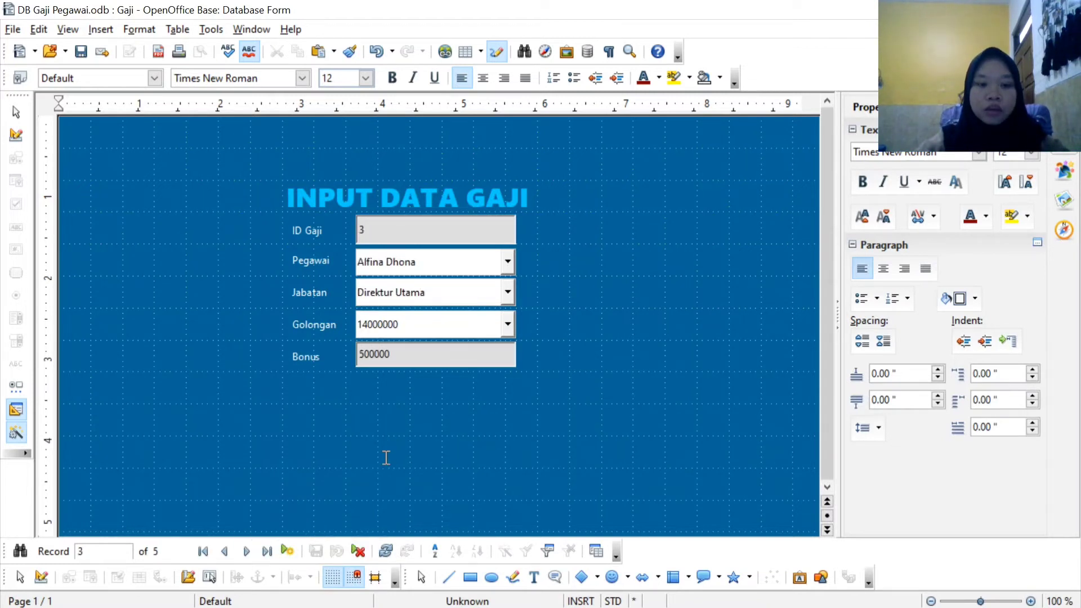
# Start a new salary record with the last listed employee, Jabatan Staff Administrasi and Golongan 5000000.
pyautogui.click(287, 549)
pyautogui.click(420, 268)
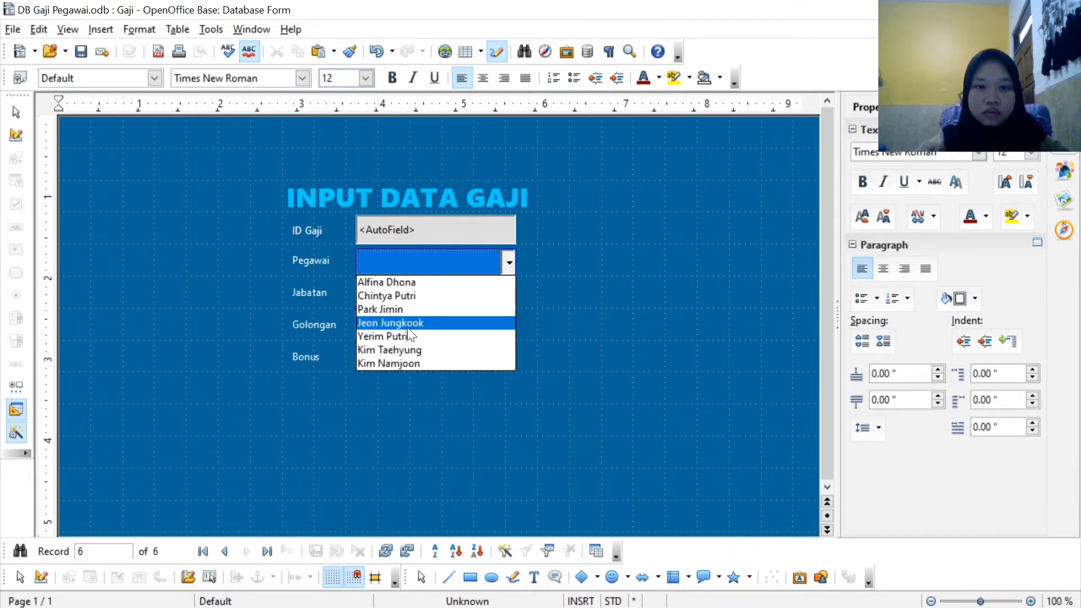
pyautogui.click(403, 363)
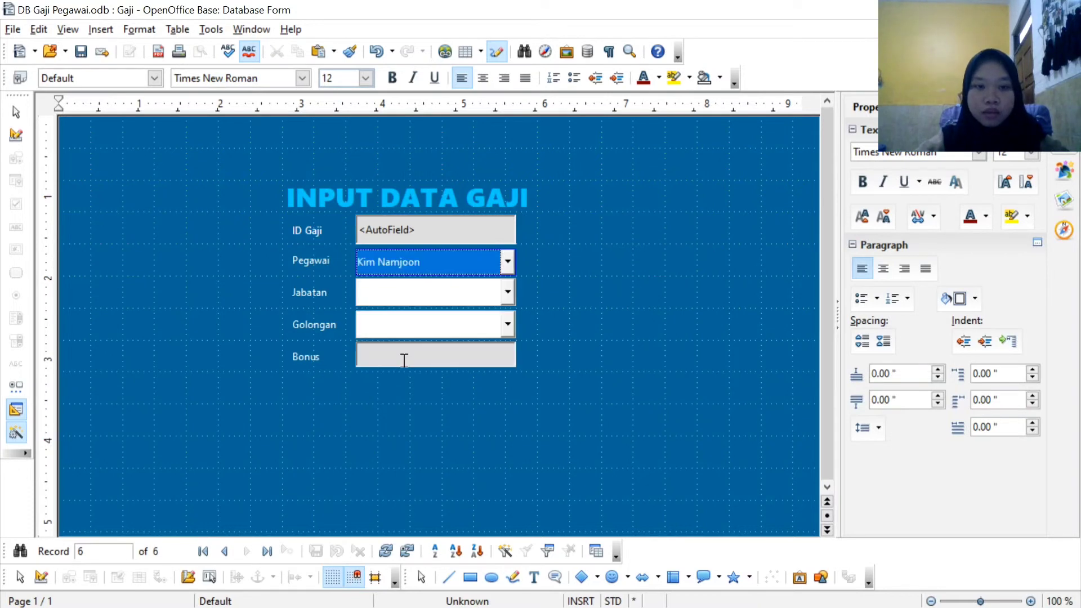
pyautogui.click(410, 291)
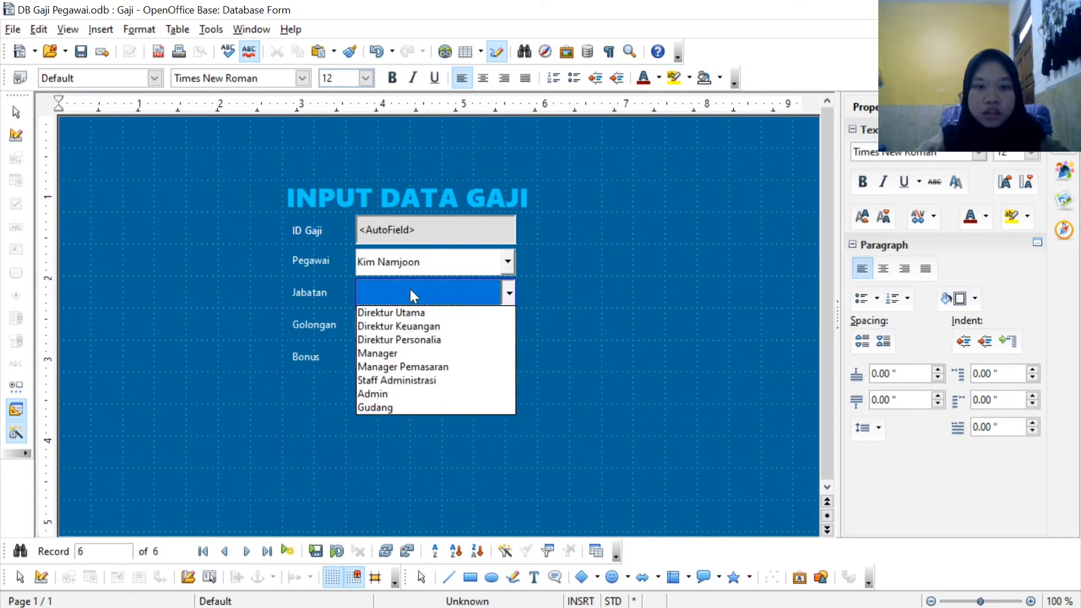
pyautogui.click(411, 385)
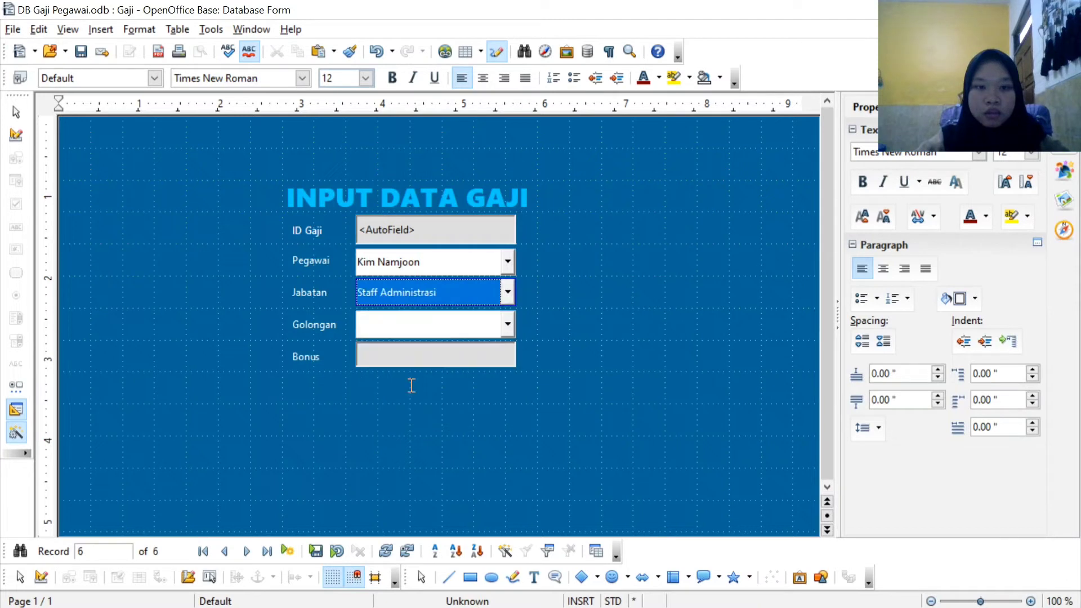
pyautogui.click(448, 324)
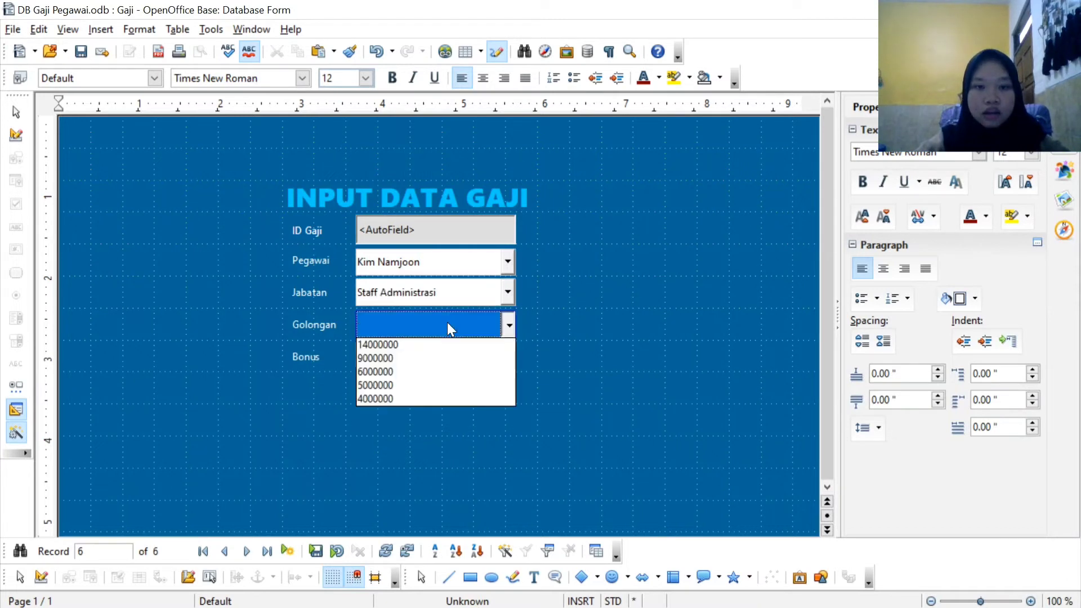
pyautogui.click(424, 387)
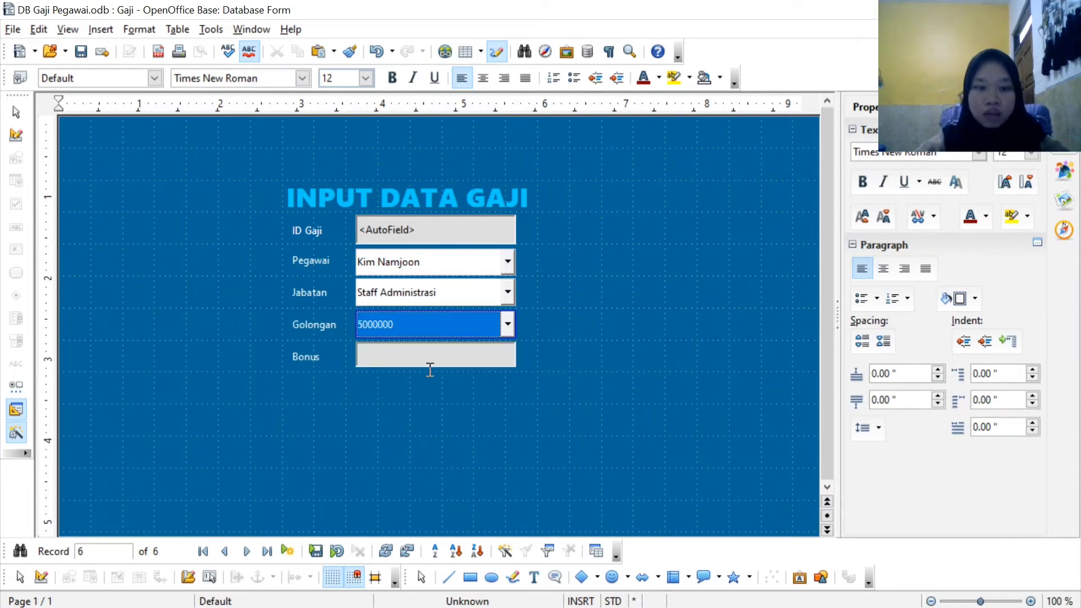
# Enter a Bonus of 100000 for the new salary record and save it.
pyautogui.click(434, 361)
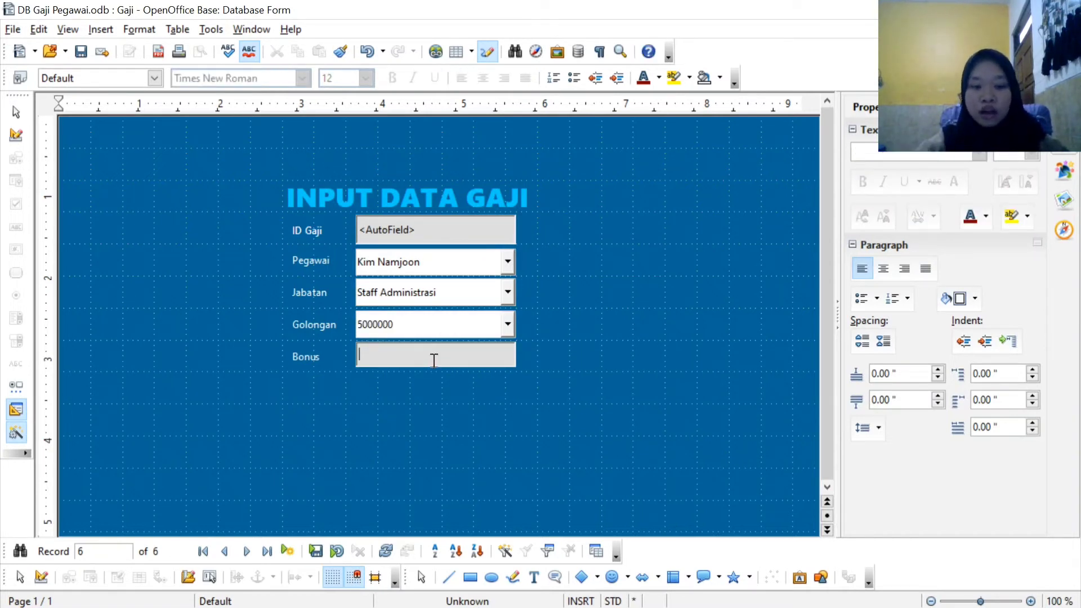
pyautogui.write('1')
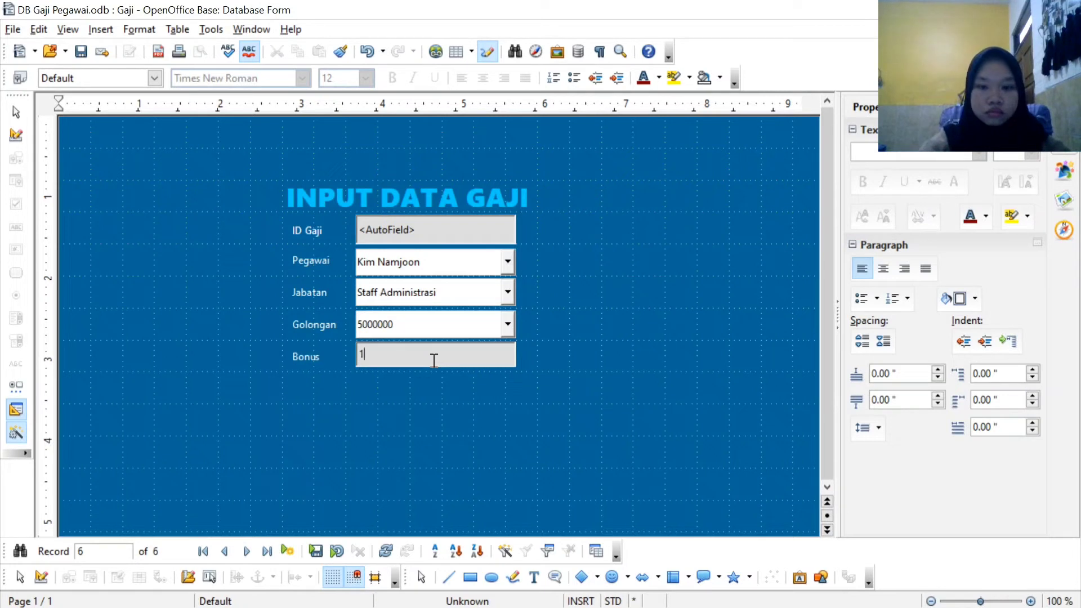
pyautogui.write('00000')
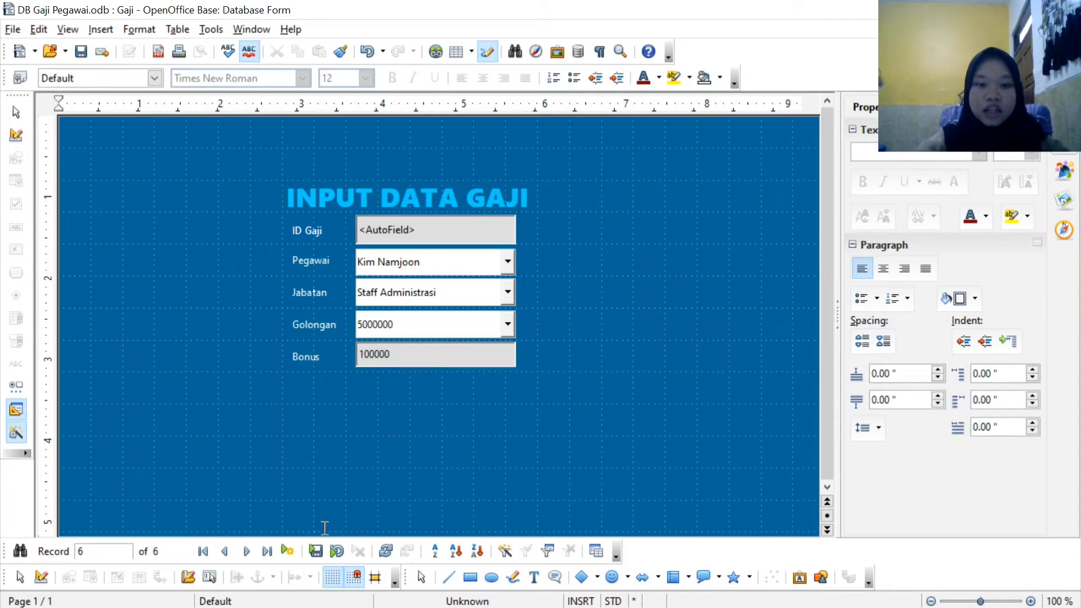
pyautogui.click(313, 551)
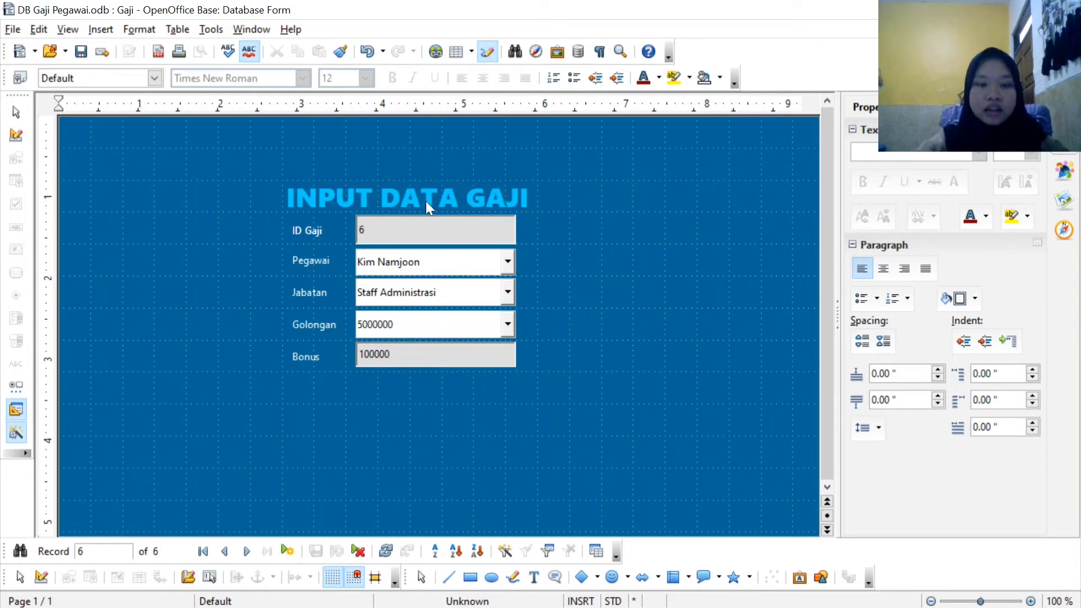
# Delete the newly added test salary record and confirm the deletion.
pyautogui.click(580, 275)
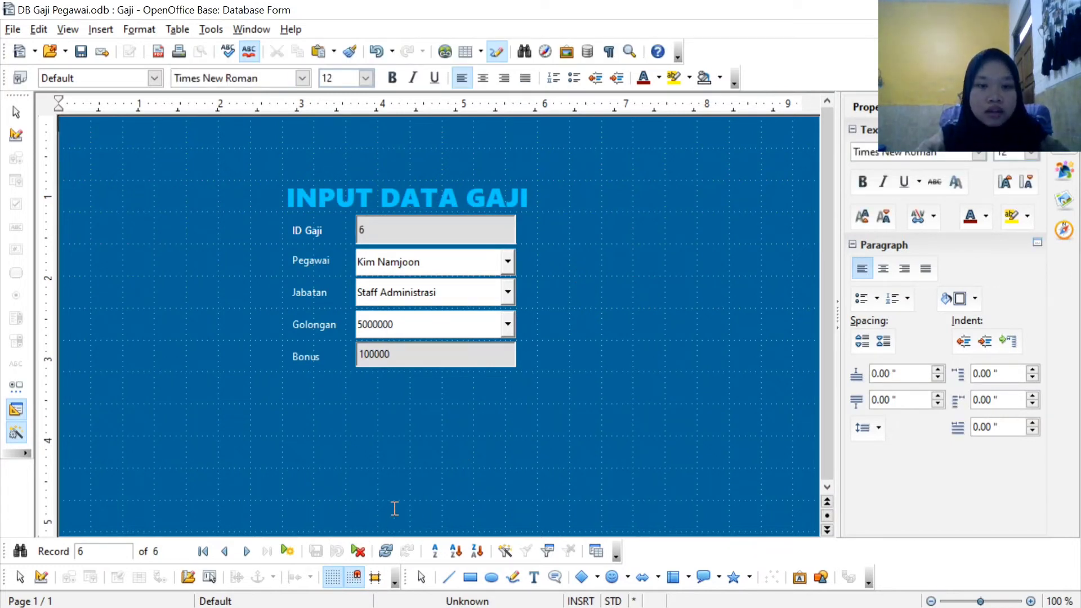
pyautogui.click(358, 552)
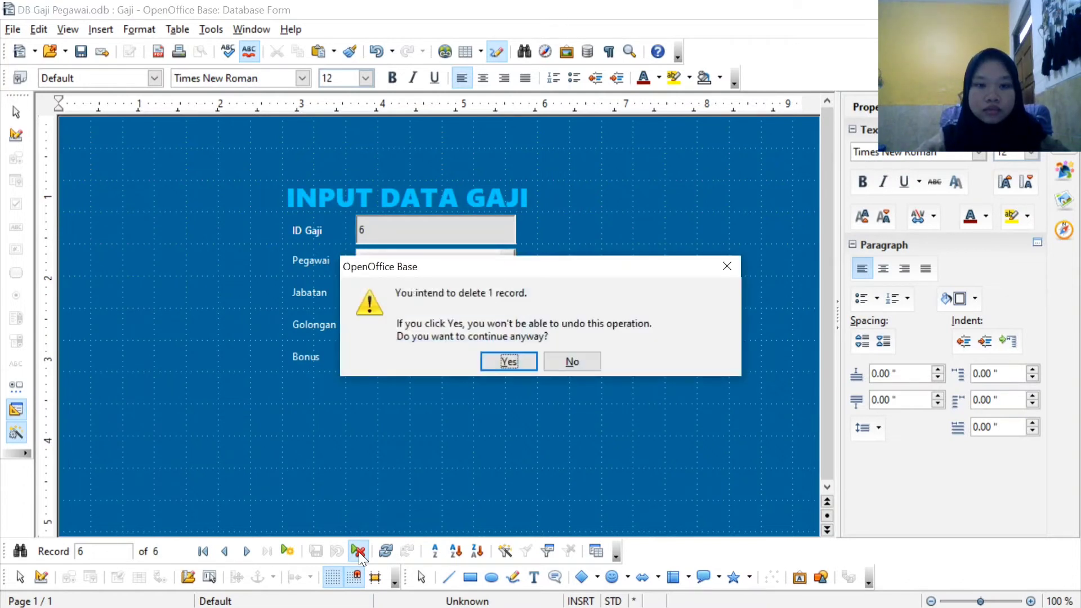
pyautogui.click(509, 361)
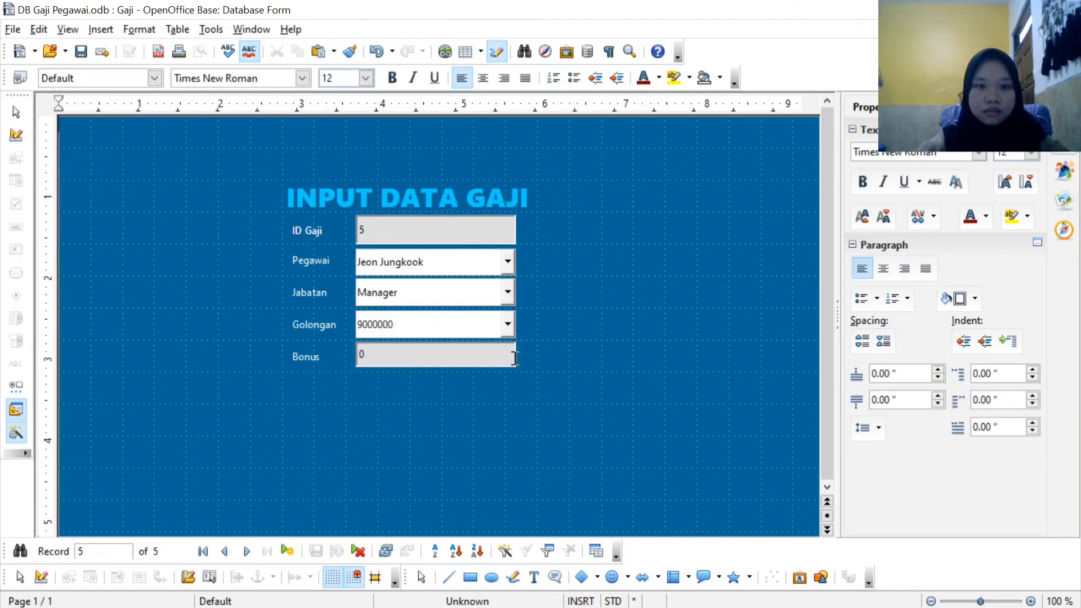
# Browse back two records and forward again to check the remaining salary data.
pyautogui.click(228, 551)
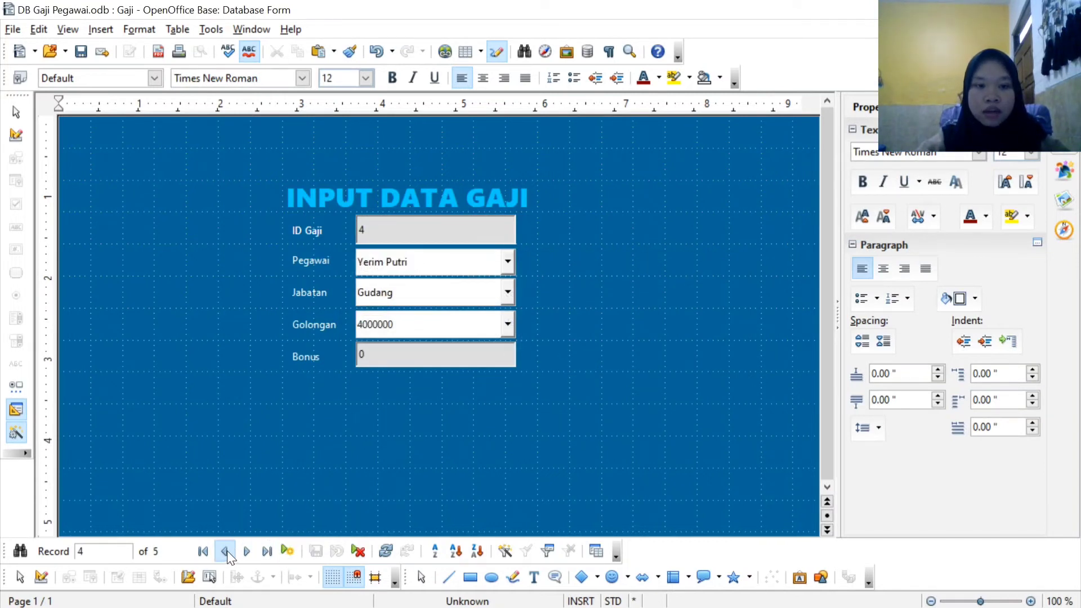
pyautogui.click(228, 551)
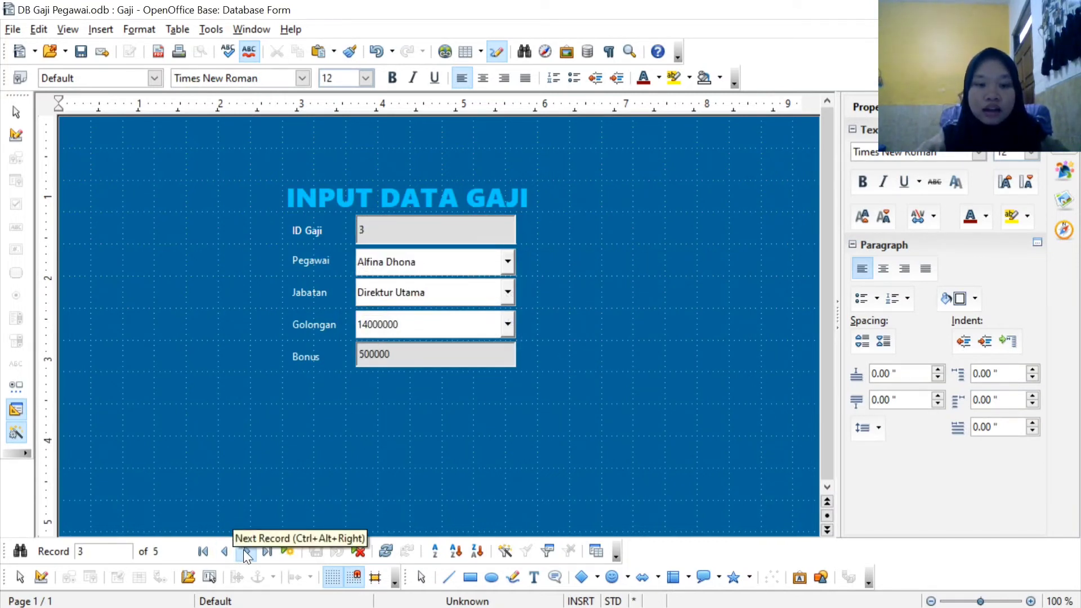
pyautogui.click(245, 551)
pyautogui.click(245, 551)
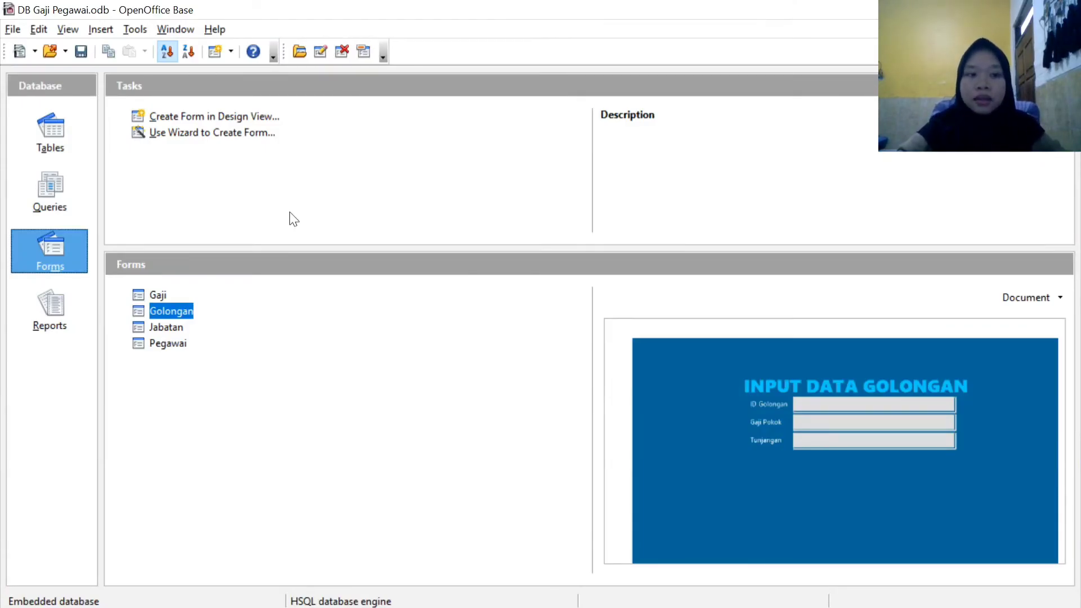
# Start a new report with the Report Wizard, using Query_JumlahGaji as its data source.
pyautogui.click(41, 325)
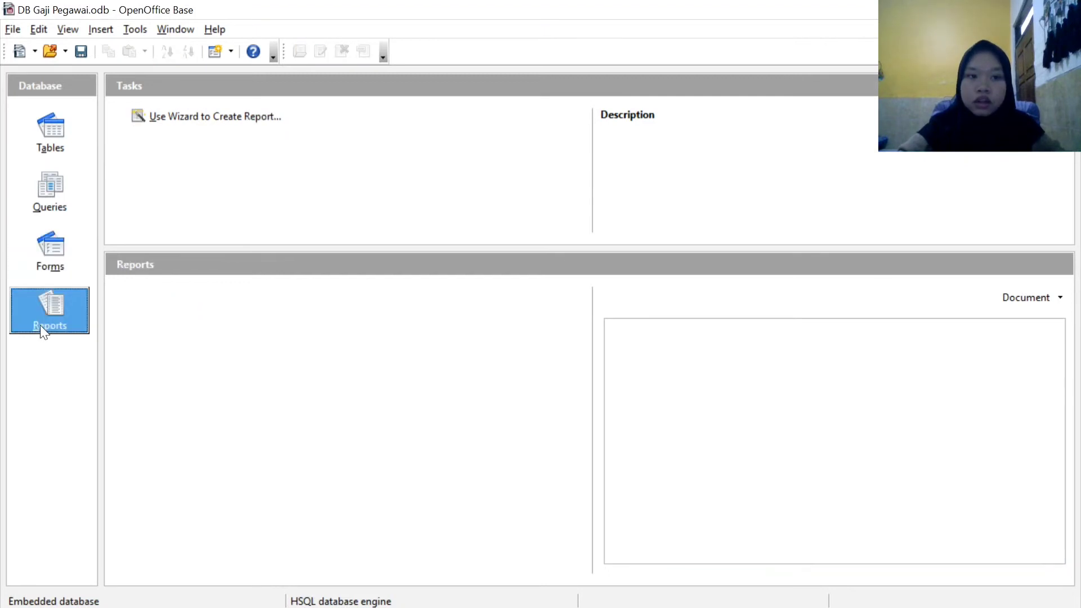
pyautogui.click(185, 119)
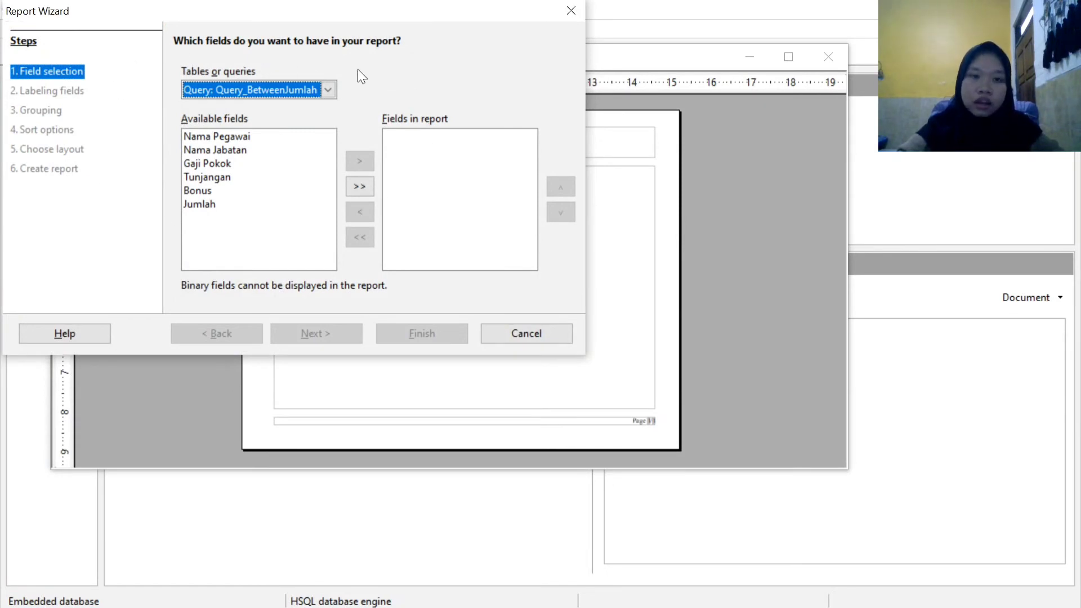
pyautogui.click(329, 90)
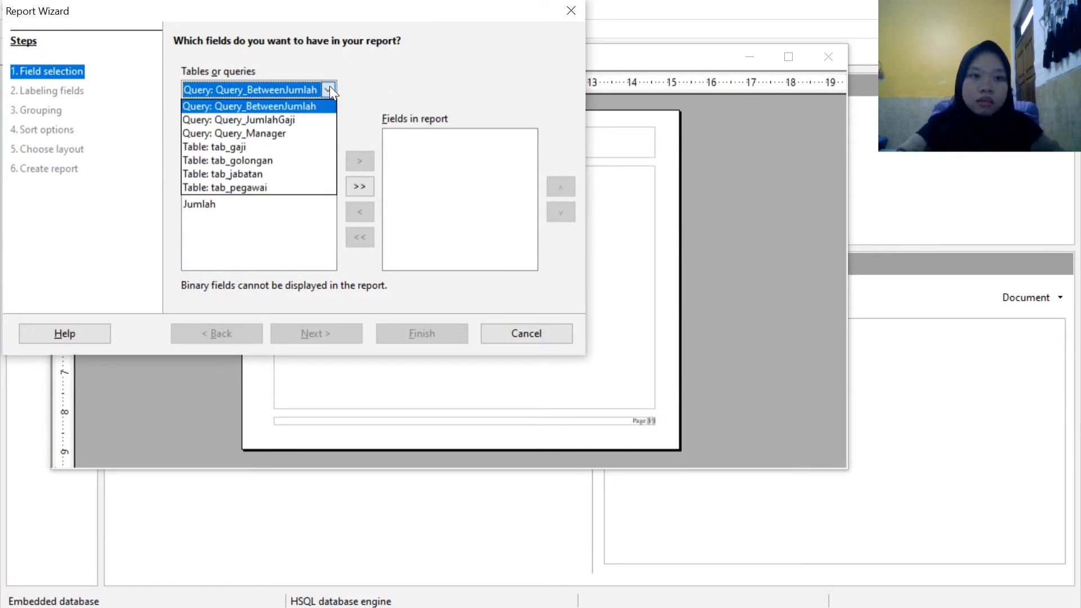
pyautogui.click(291, 120)
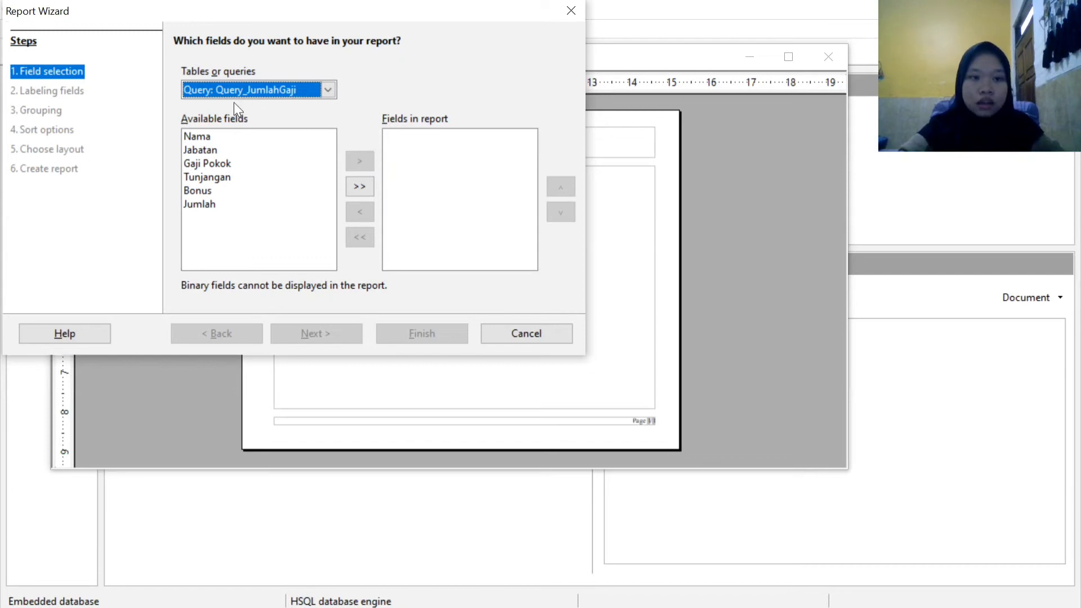
# Add the fields Nama, Gaji Pokok, Tunjangan, Bonus and Jumlah to the report, leaving out Jabatan.
pyautogui.click(201, 136)
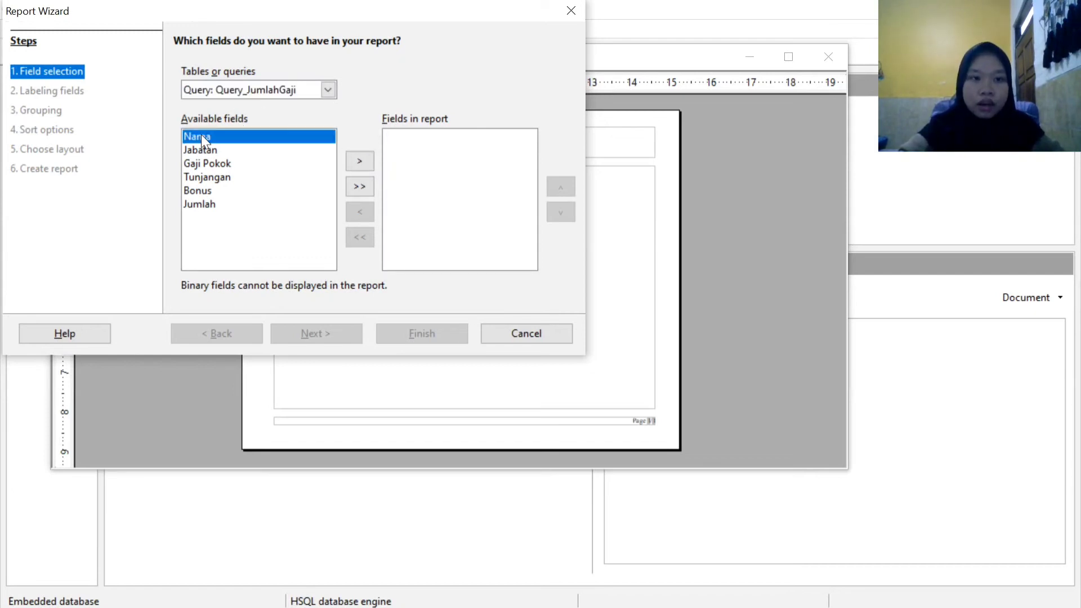
pyautogui.keyDown('ctrl'); pyautogui.click(219, 164); pyautogui.keyUp('ctrl')
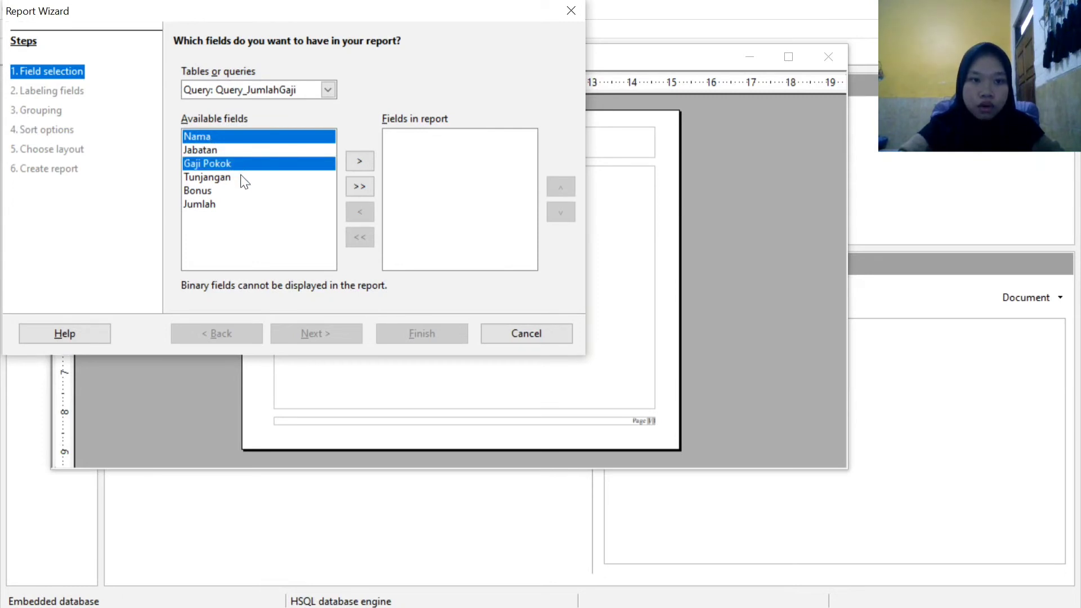
pyautogui.keyDown('ctrl'); pyautogui.click(242, 178); pyautogui.keyUp('ctrl')
pyautogui.keyDown('ctrl'); pyautogui.click(231, 192); pyautogui.keyUp('ctrl')
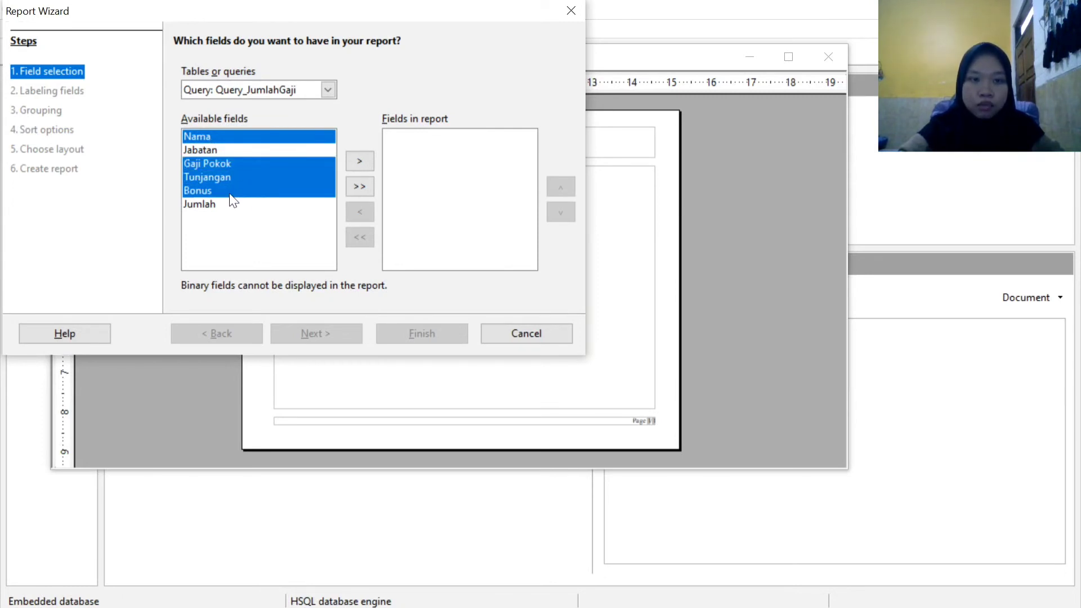
pyautogui.keyDown('ctrl'); pyautogui.click(247, 208); pyautogui.keyUp('ctrl')
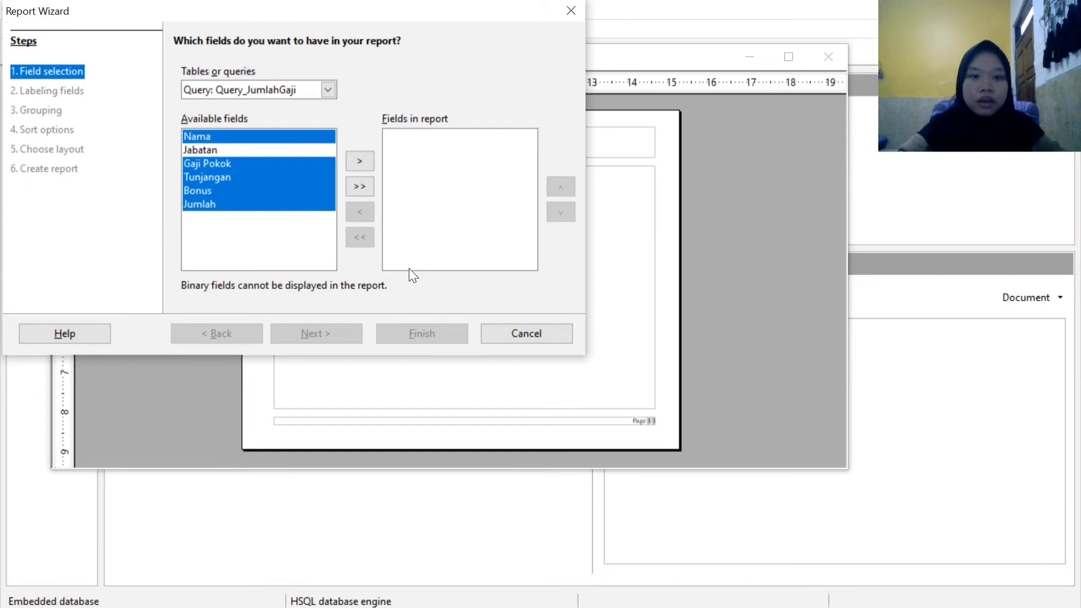
pyautogui.click(363, 162)
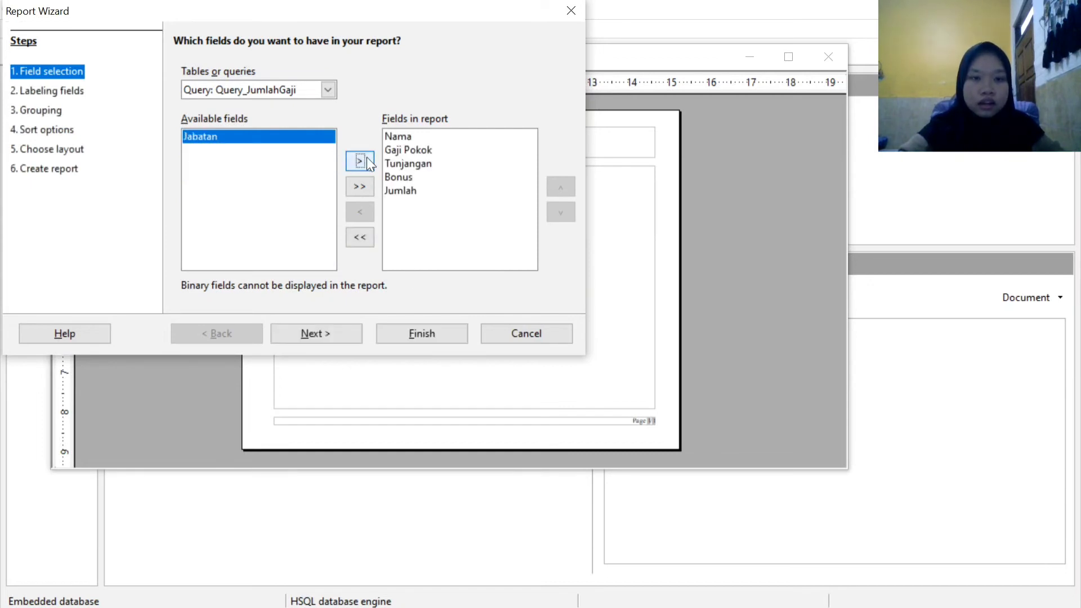
# Keep the default field labels, skip grouping and sorting, and proceed to the report layout choices.
pyautogui.click(358, 333)
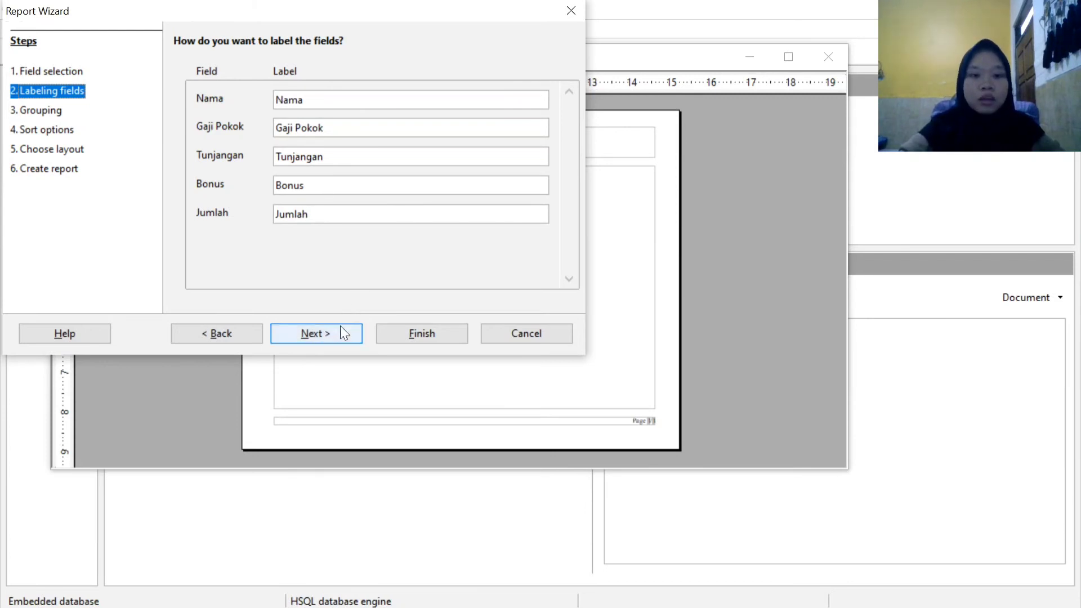
pyautogui.click(330, 340)
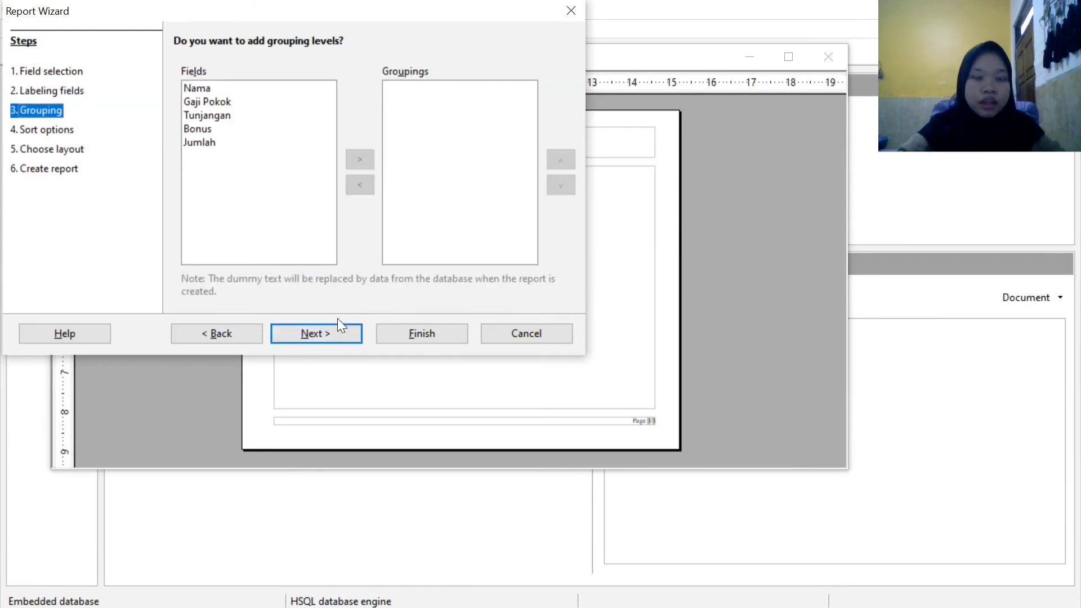
pyautogui.click(333, 339)
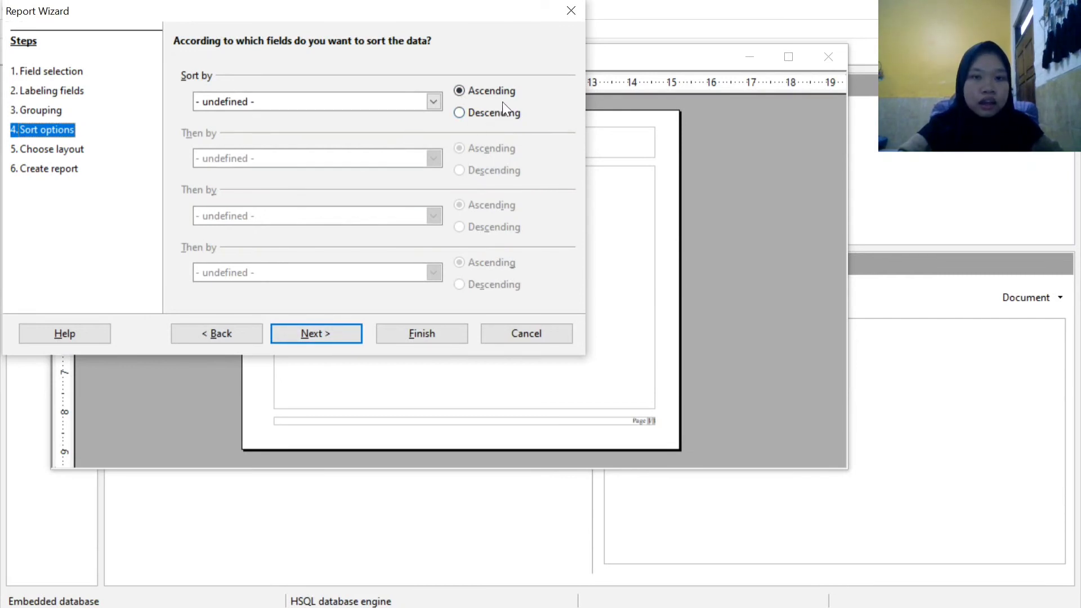
pyautogui.click(323, 337)
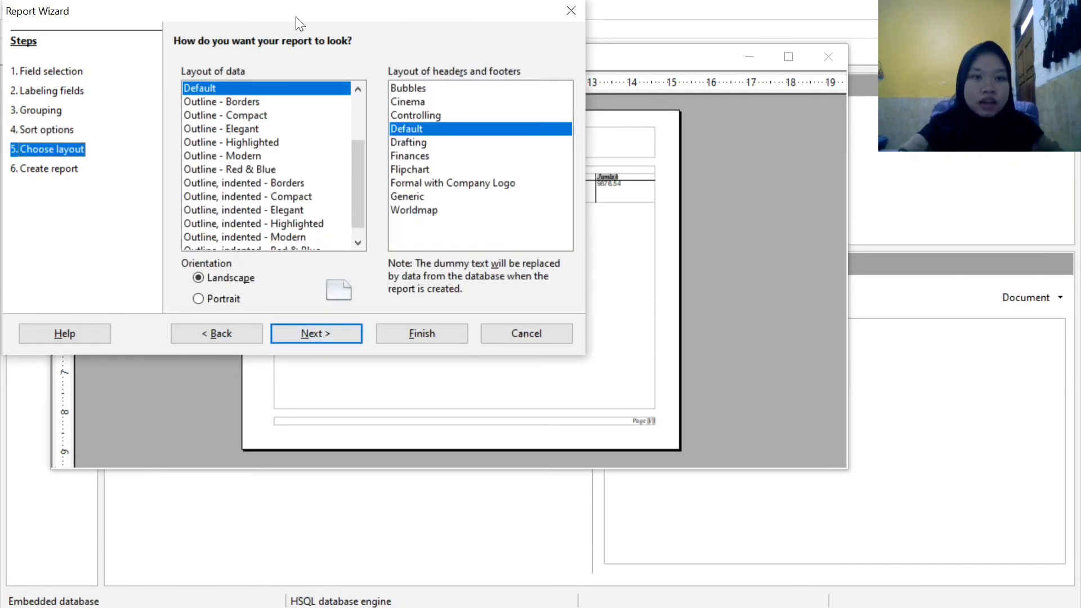
# Set the report orientation to Portrait, choose the Outline - Modern data layout, and proceed to the final wizard stage.
pyautogui.moveTo(296, 15); pyautogui.dragTo(468, 232)
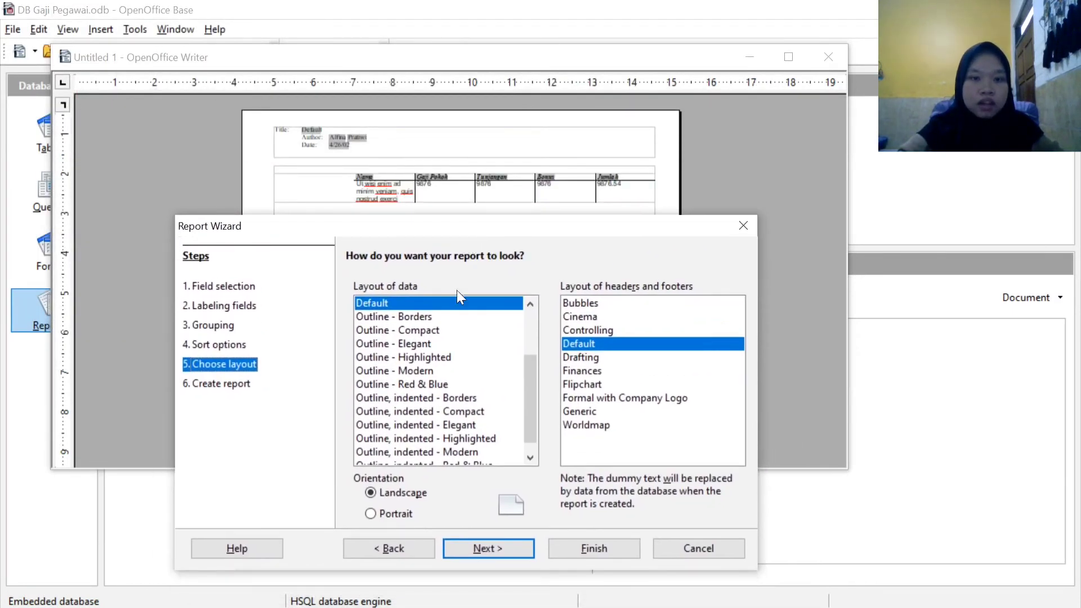
pyautogui.click(400, 515)
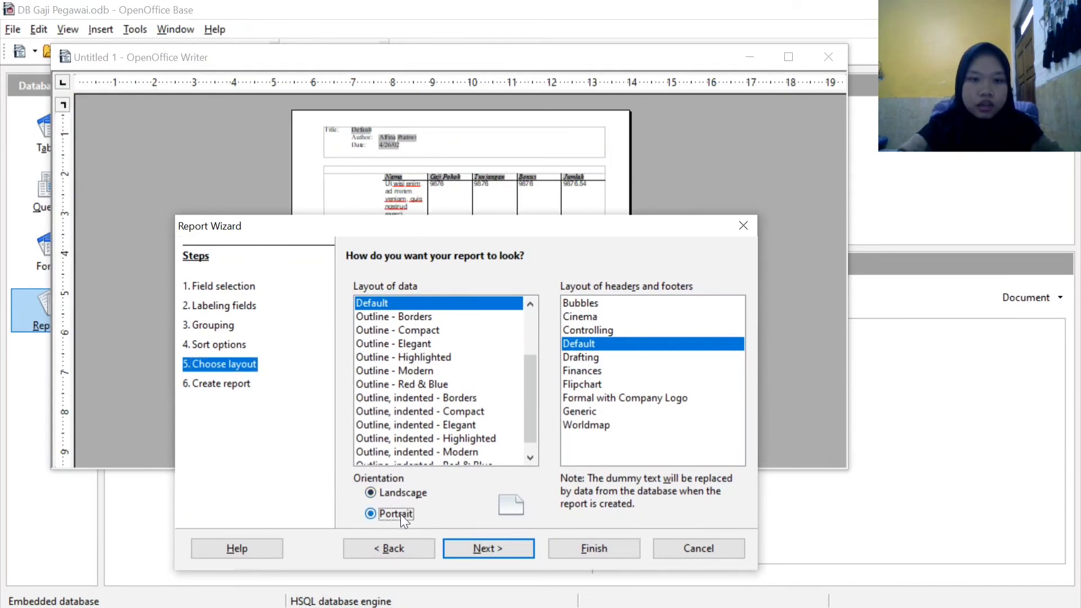
pyautogui.click(429, 333)
pyautogui.click(431, 346)
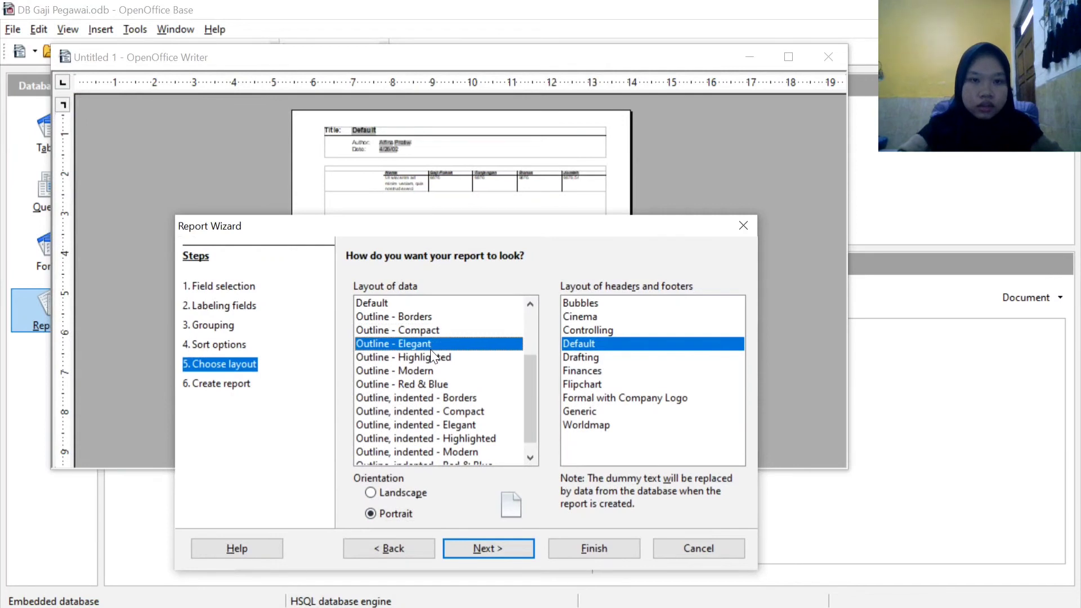
pyautogui.click(428, 373)
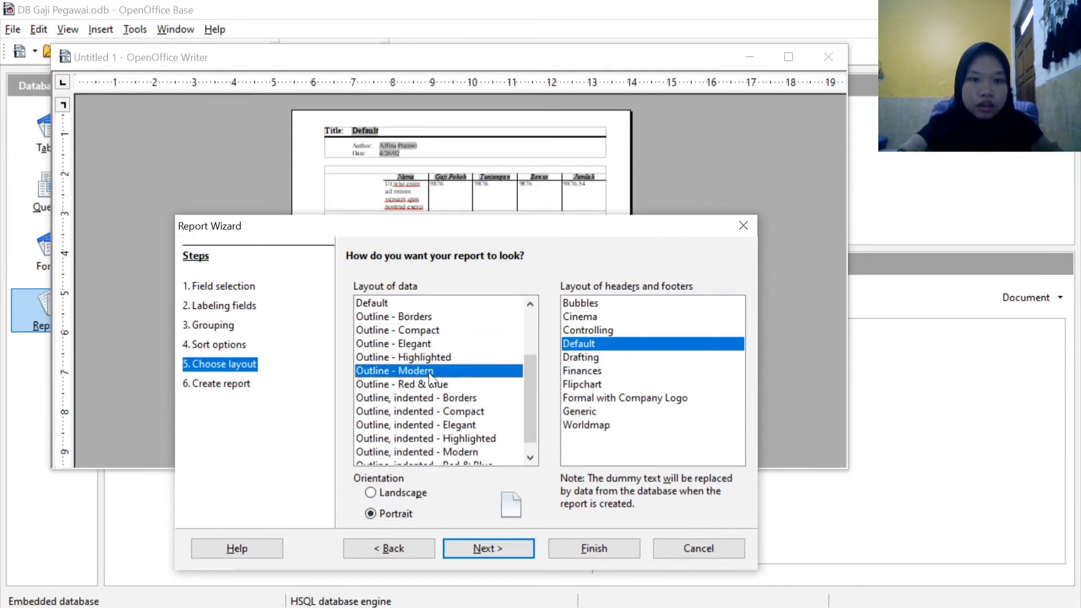
pyautogui.click(492, 549)
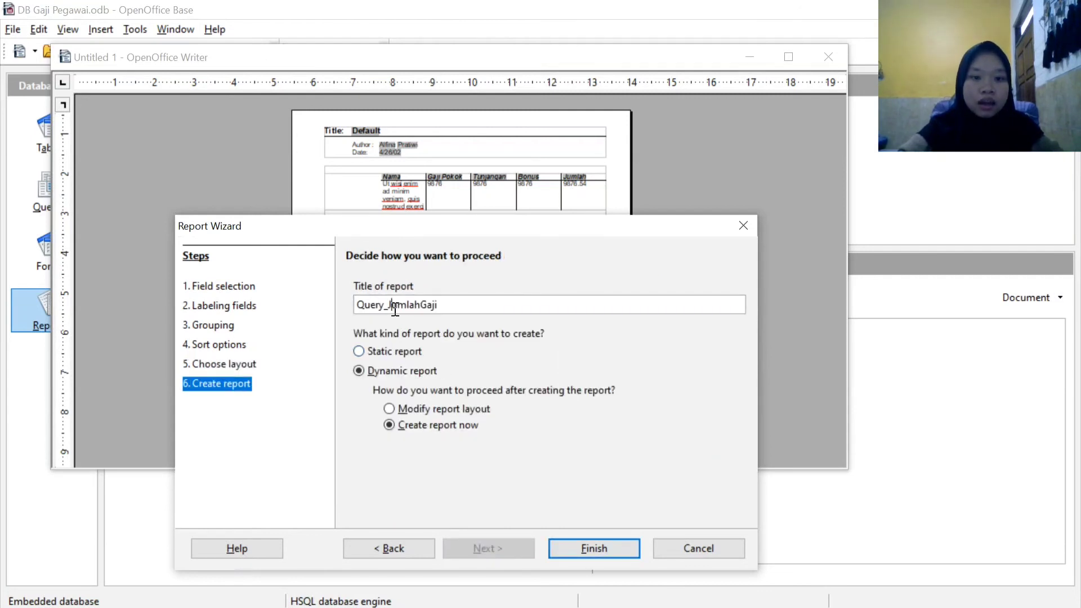
# Title the report ReportJumlahGaji and finish the wizard as a dynamic report created immediately.
pyautogui.press('BackSpace')
pyautogui.press('BackSpace')
pyautogui.press('BackSpace')
pyautogui.press('BackSpace')
pyautogui.press('BackSpace')
pyautogui.press('BackSpace')
pyautogui.press('BackSpace')
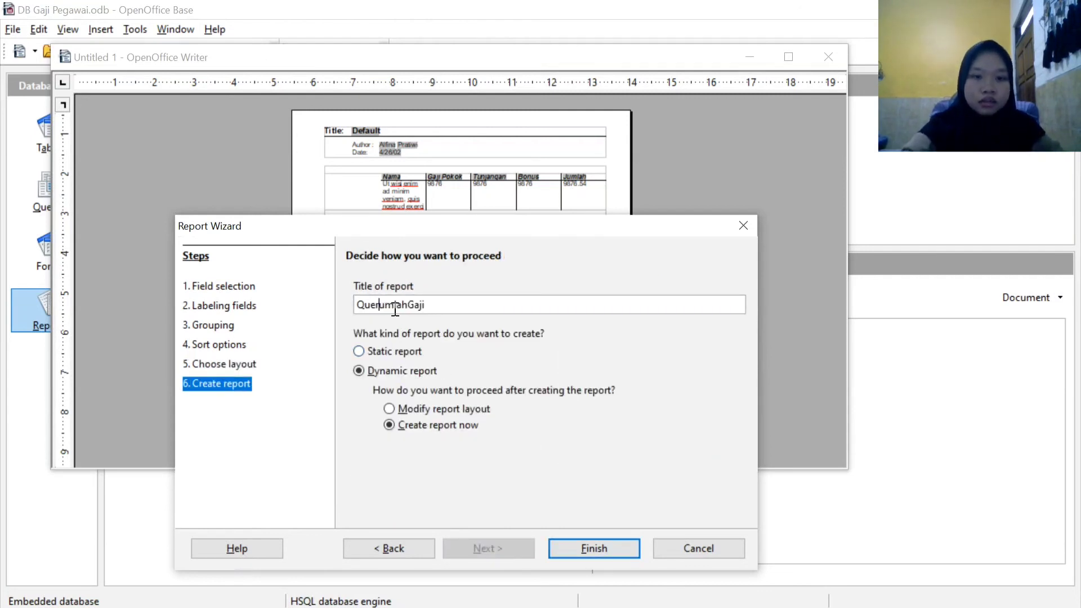
pyautogui.write('Repor')
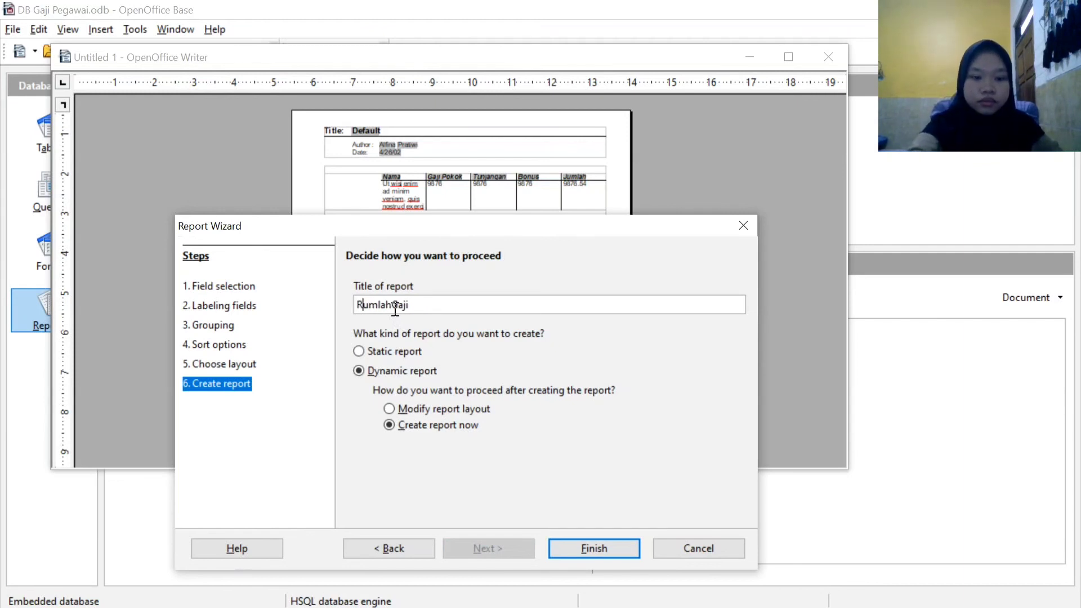
pyautogui.write('t')
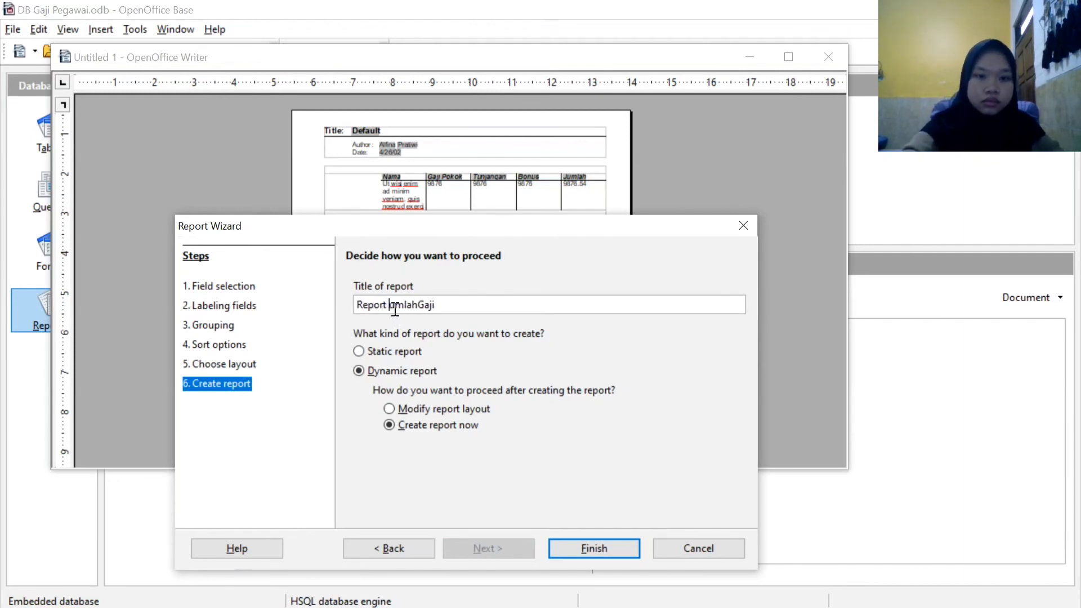
pyautogui.press('BackSpace')
pyautogui.write('J')
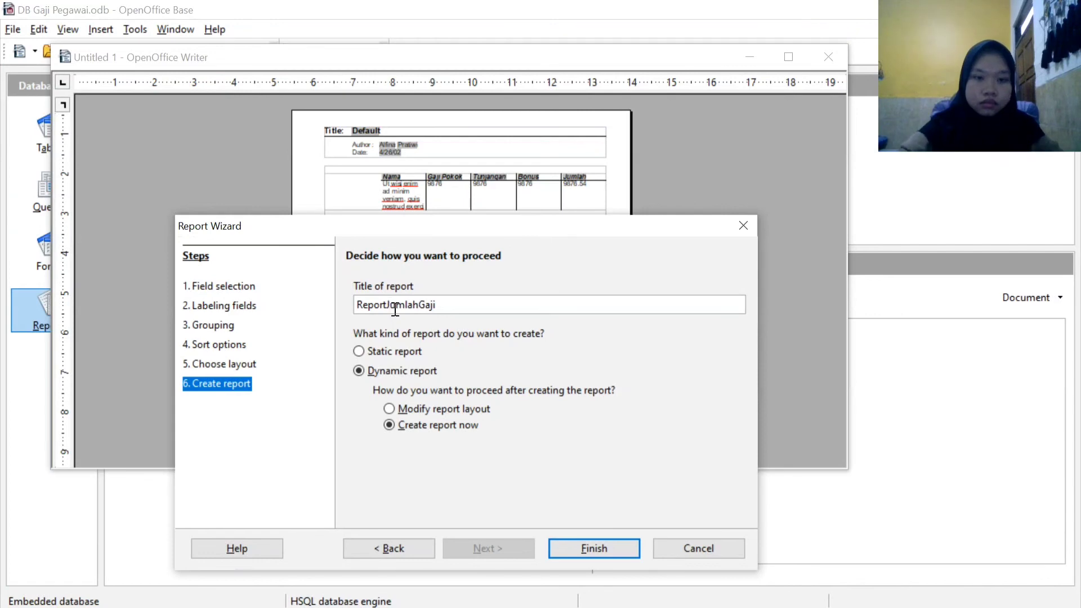
pyautogui.click(601, 548)
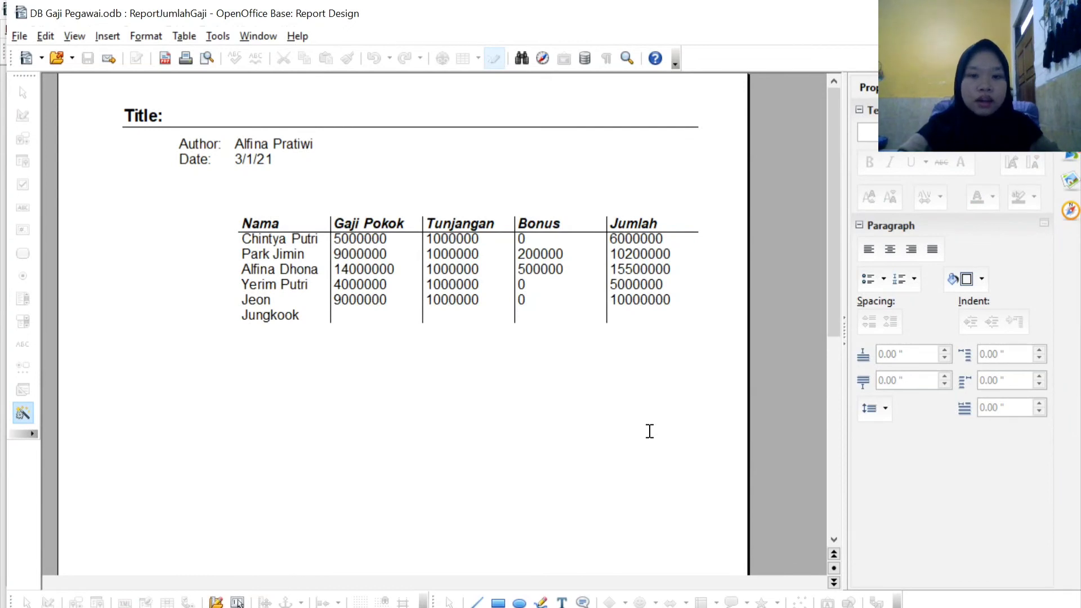
# Close the generated report and open ReportJumlahGaji for editing.
pyautogui.click(16, 12)
pyautogui.click(76, 119)
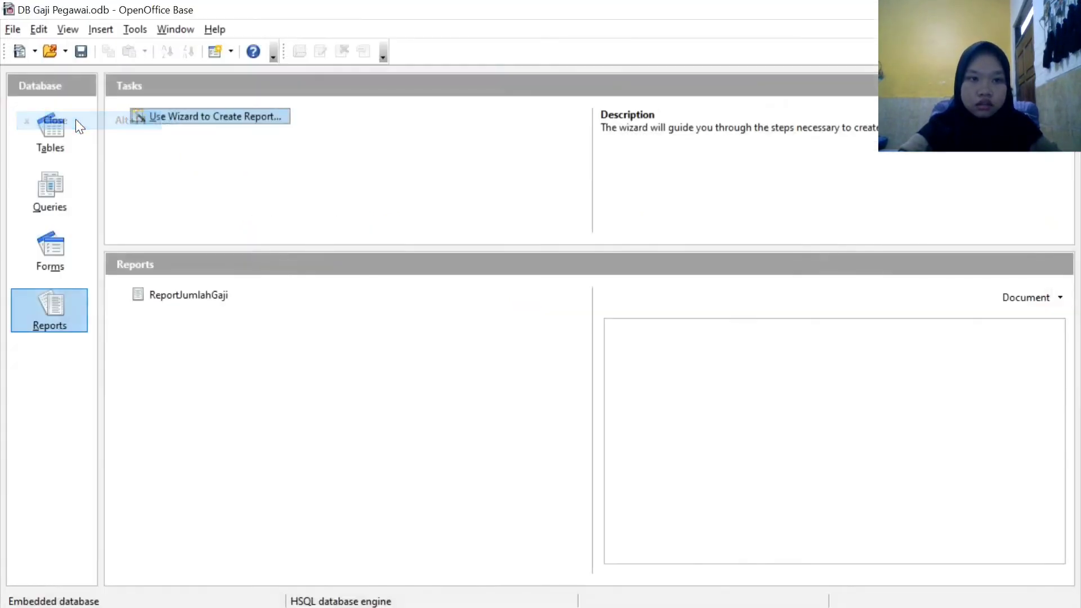
pyautogui.click(207, 294)
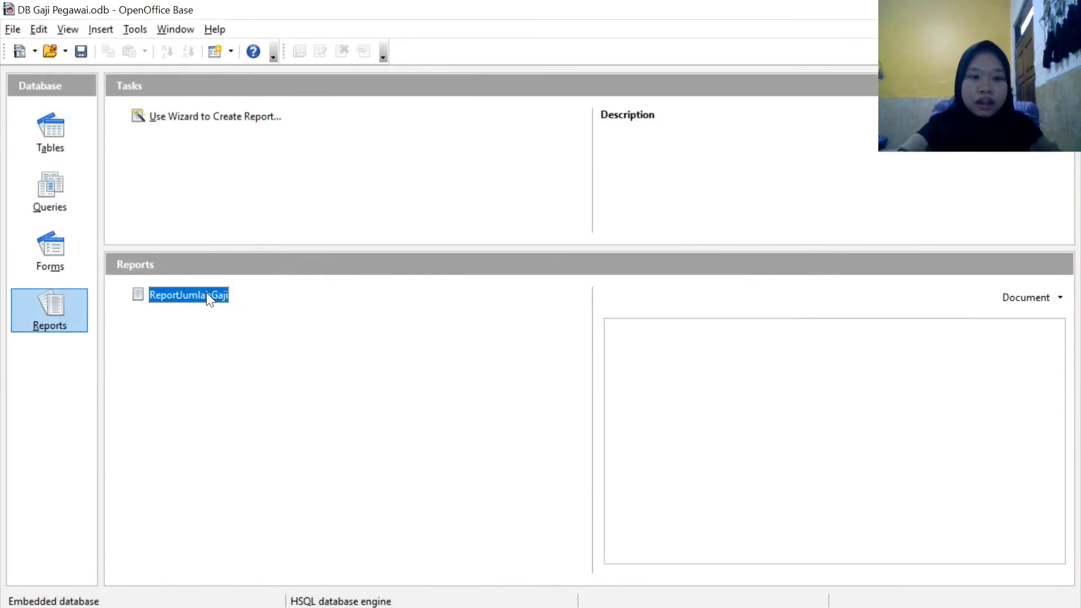
pyautogui.rightClick(207, 294)
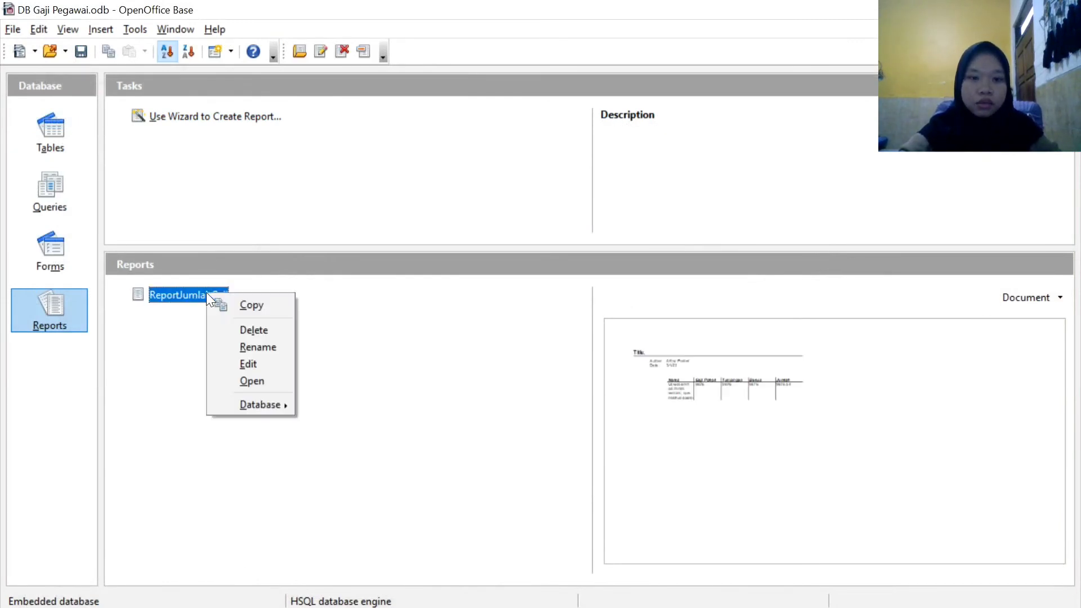
pyautogui.click(250, 363)
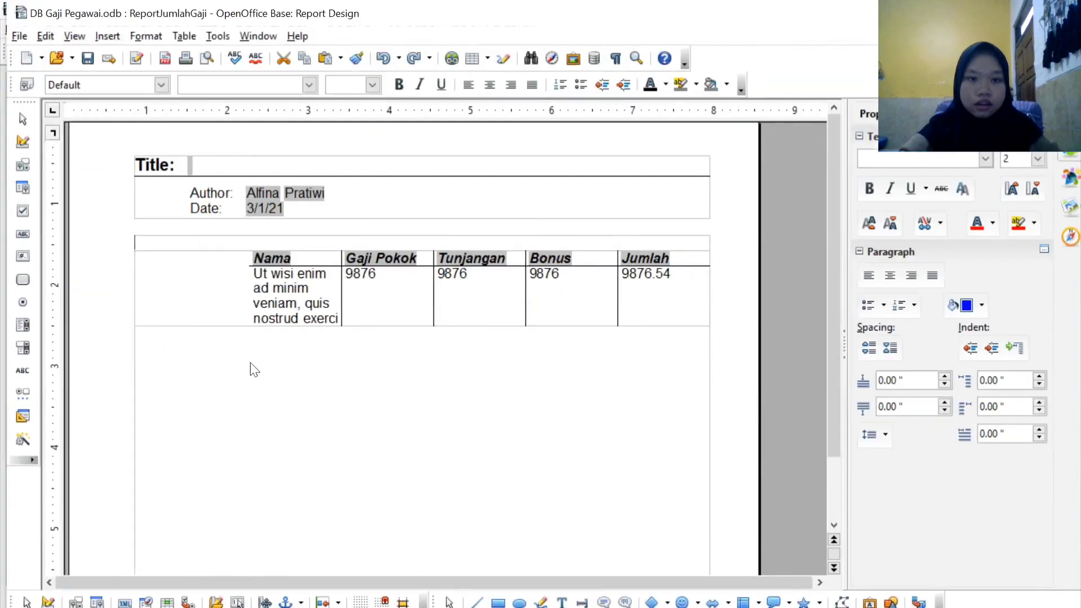
# Extend the Nama column to the left page margin and move the Gaji Pokok, Tunjangan and Bonus column borders leftward to balance the widths.
pyautogui.click(405, 358)
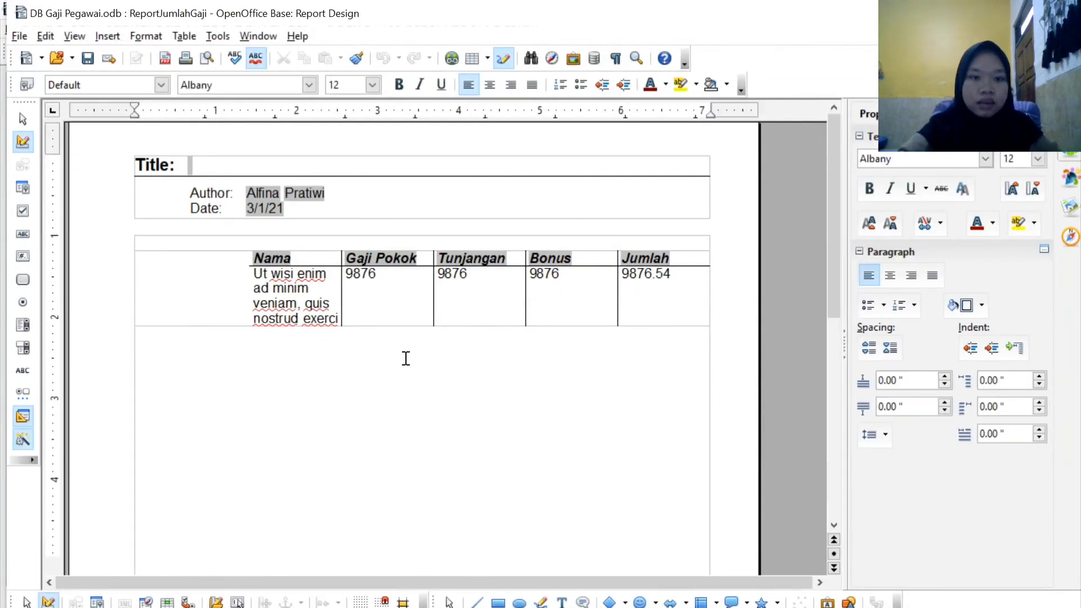
pyautogui.moveTo(342, 283); pyautogui.dragTo(171, 281)
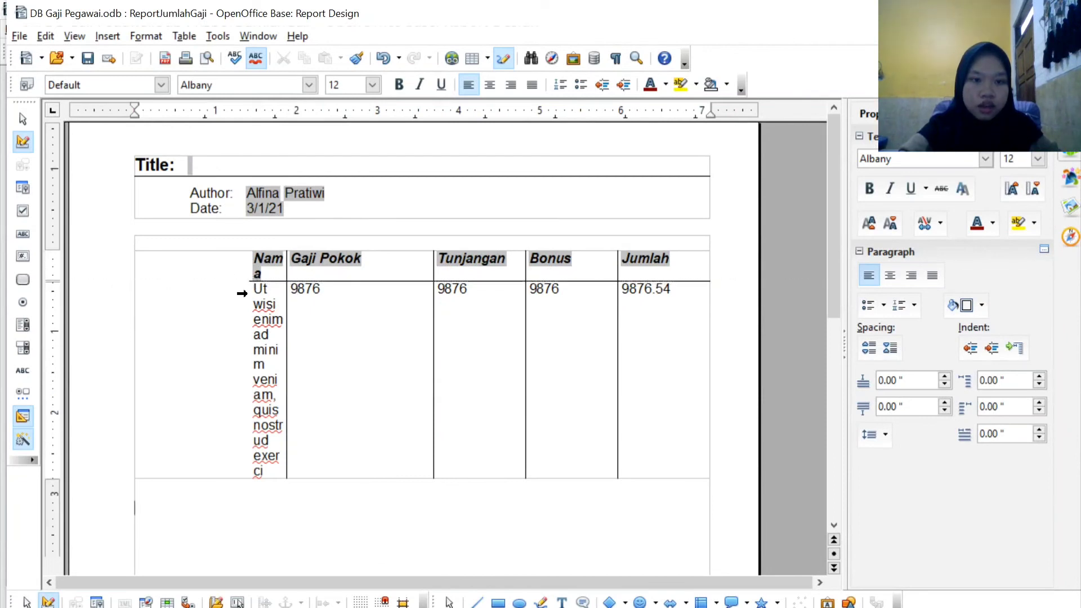
pyautogui.moveTo(252, 298); pyautogui.dragTo(135, 301)
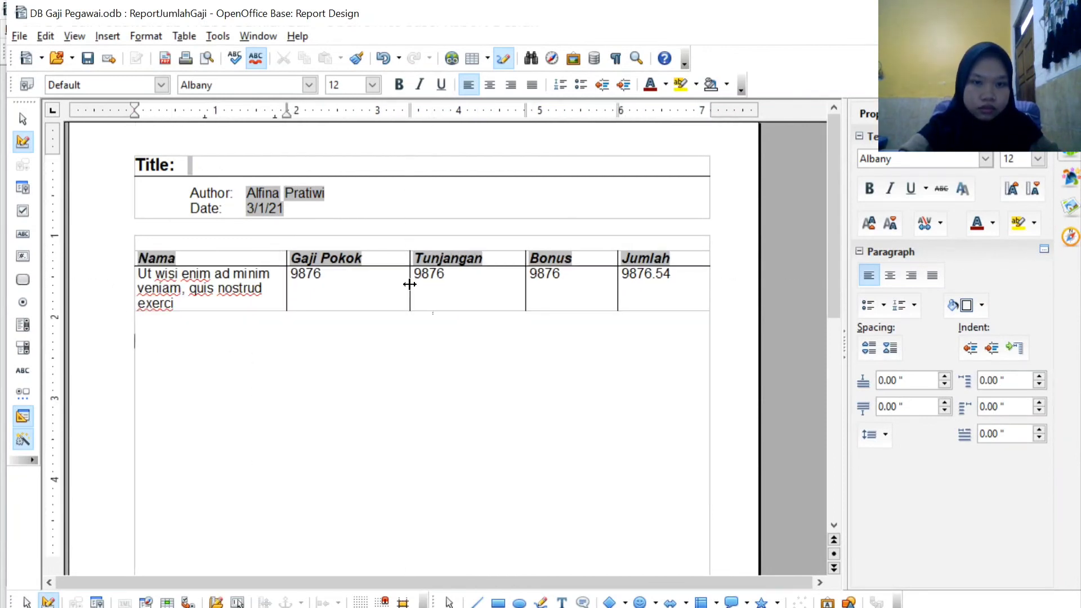
pyautogui.moveTo(410, 283); pyautogui.dragTo(403, 285)
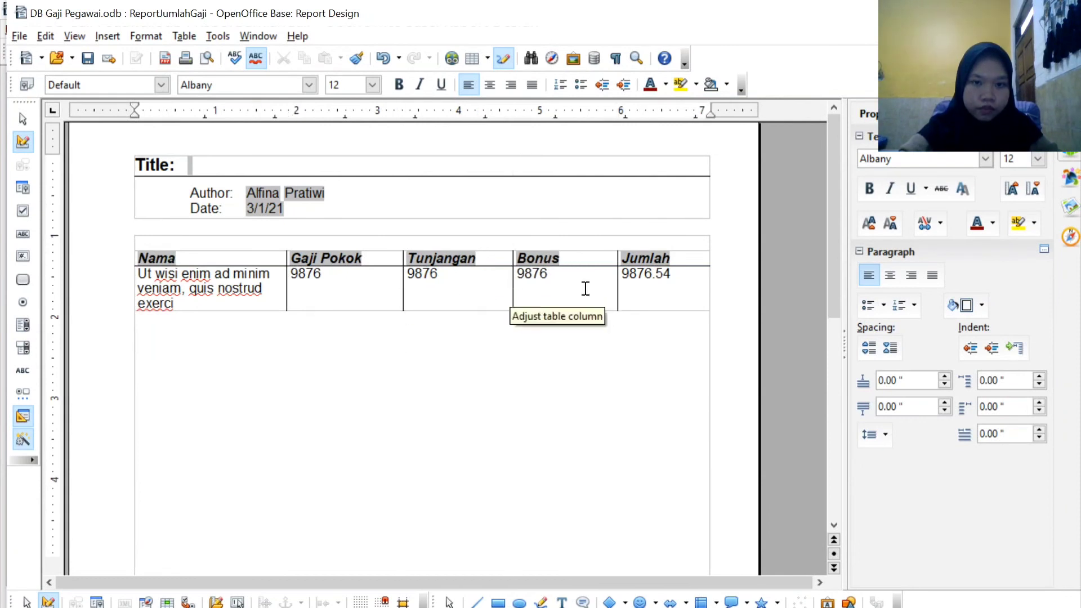
# Enter REPORT GAJI as the title text in the report header.
pyautogui.click(228, 167)
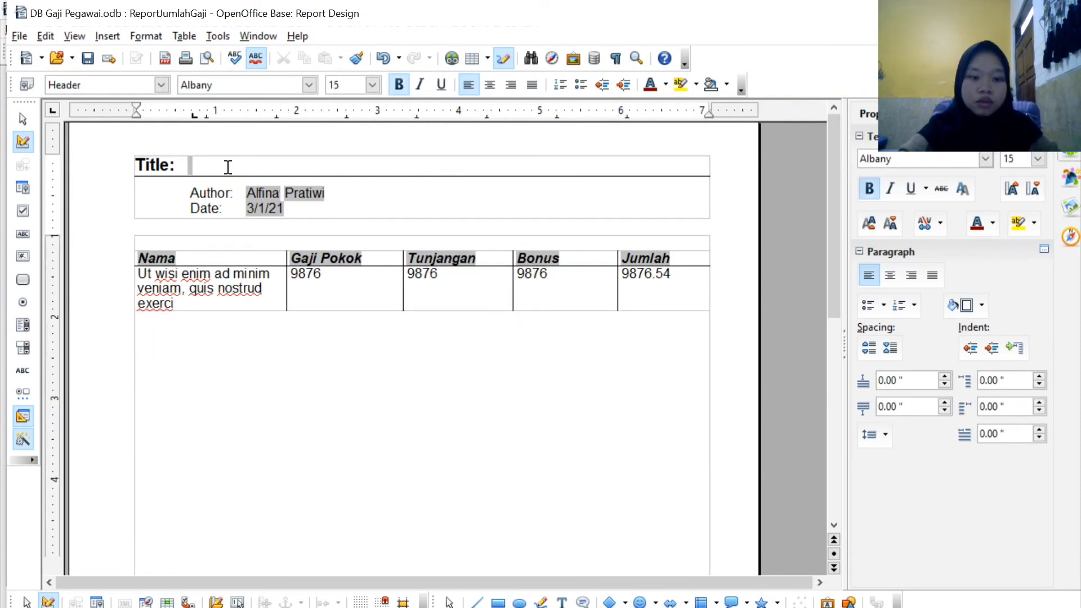
pyautogui.write('REP')
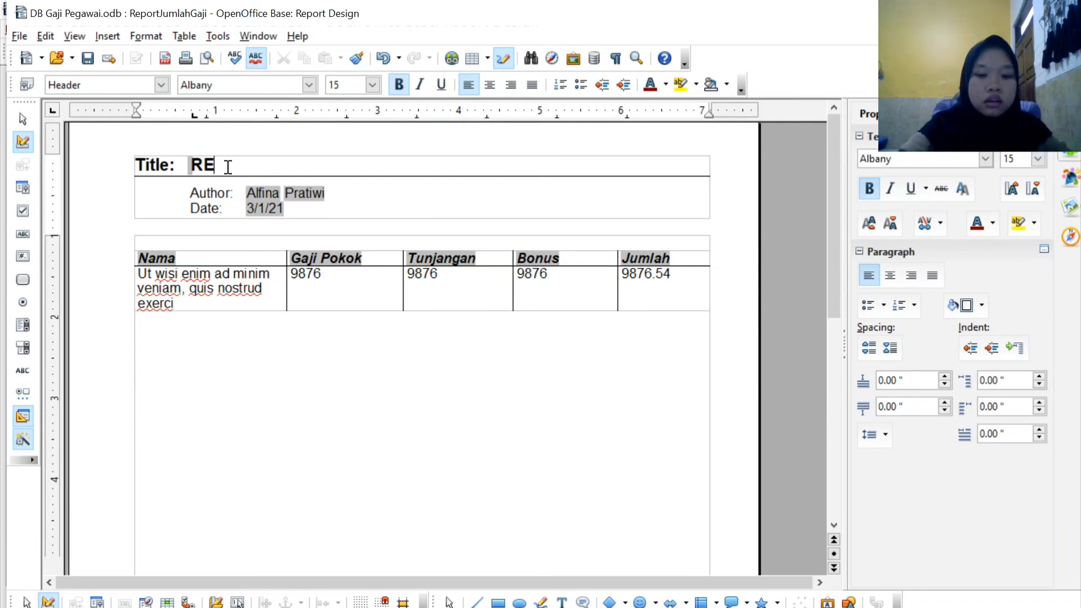
pyautogui.write('ORT')
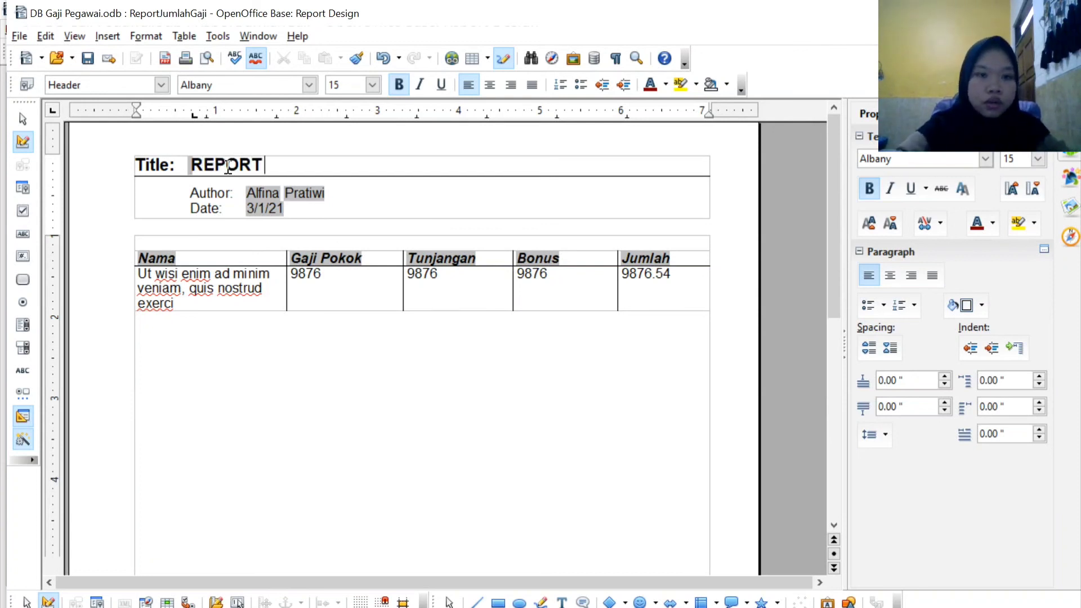
pyautogui.write(' GAJI')
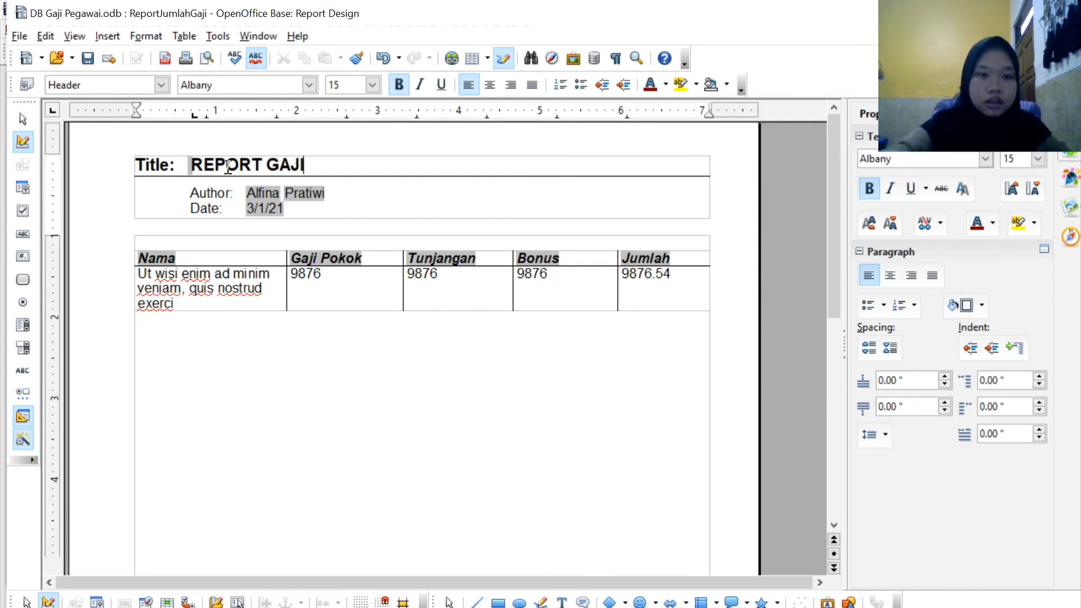
pyautogui.click(778, 302)
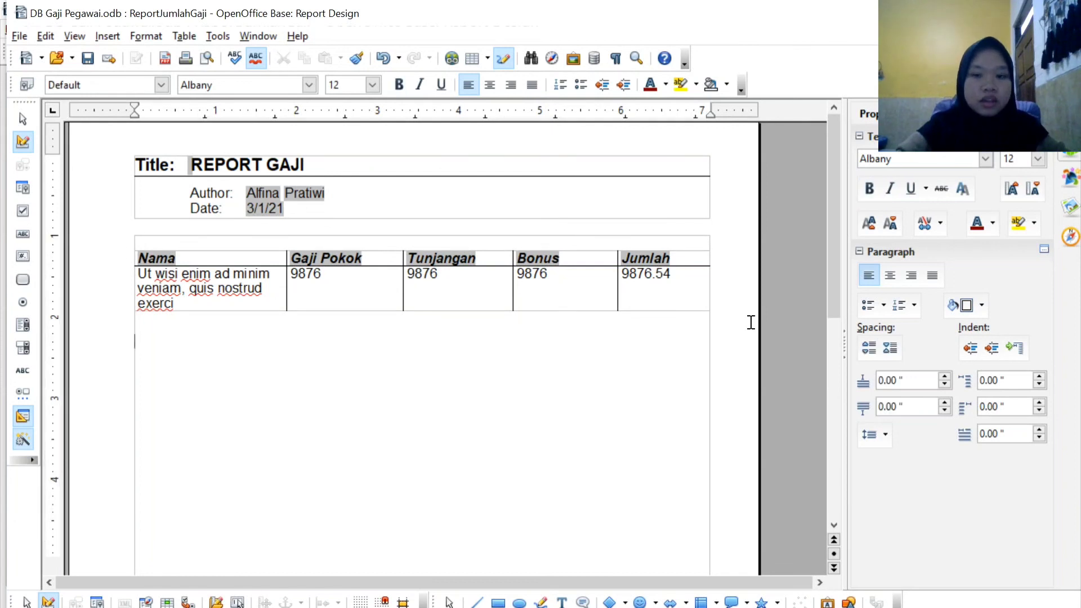
# Change the font of the whole data table to Bahnschrift Condensed and save the report.
pyautogui.moveTo(751, 322); pyautogui.dragTo(475, 310)
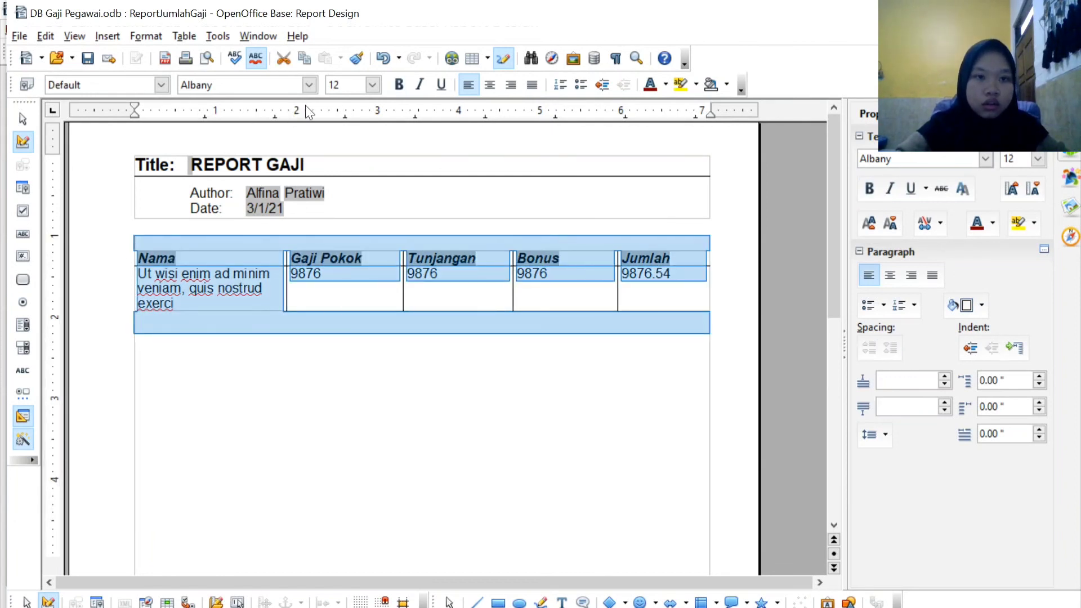
pyautogui.click(309, 85)
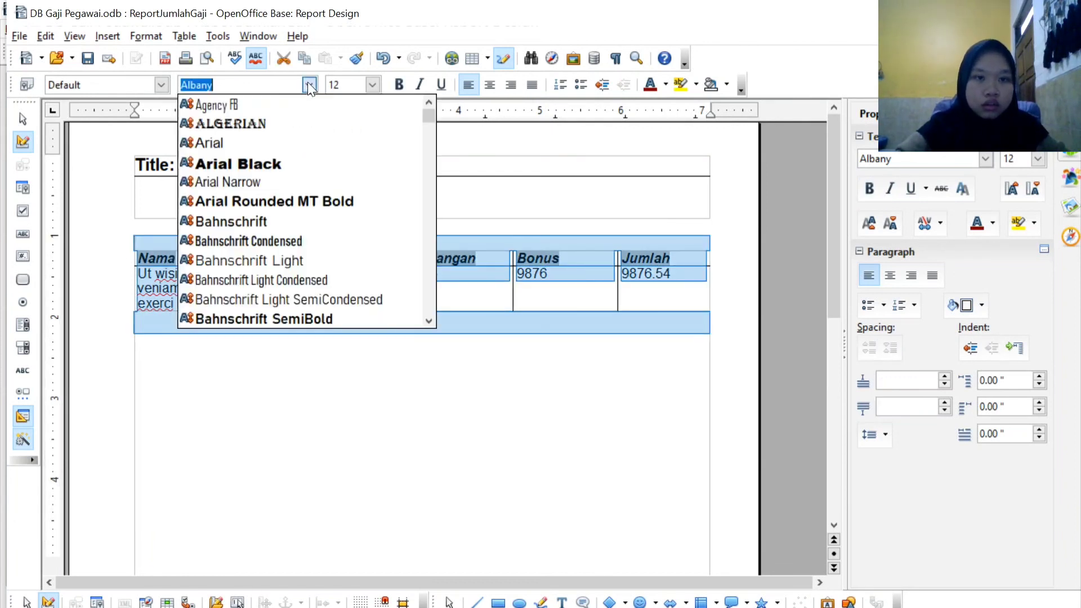
pyautogui.click(275, 241)
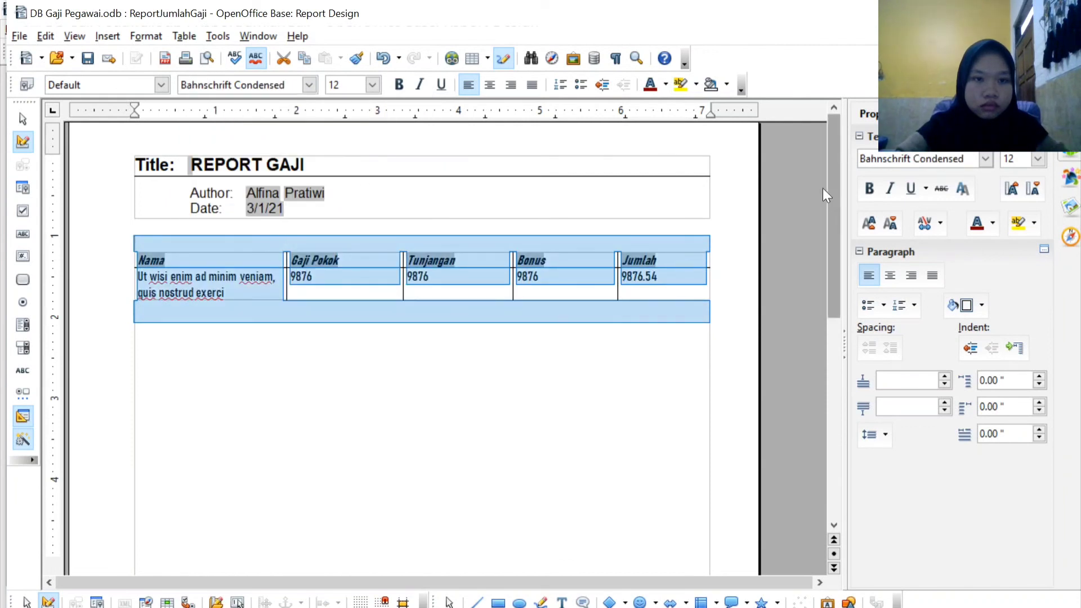
pyautogui.click(792, 237)
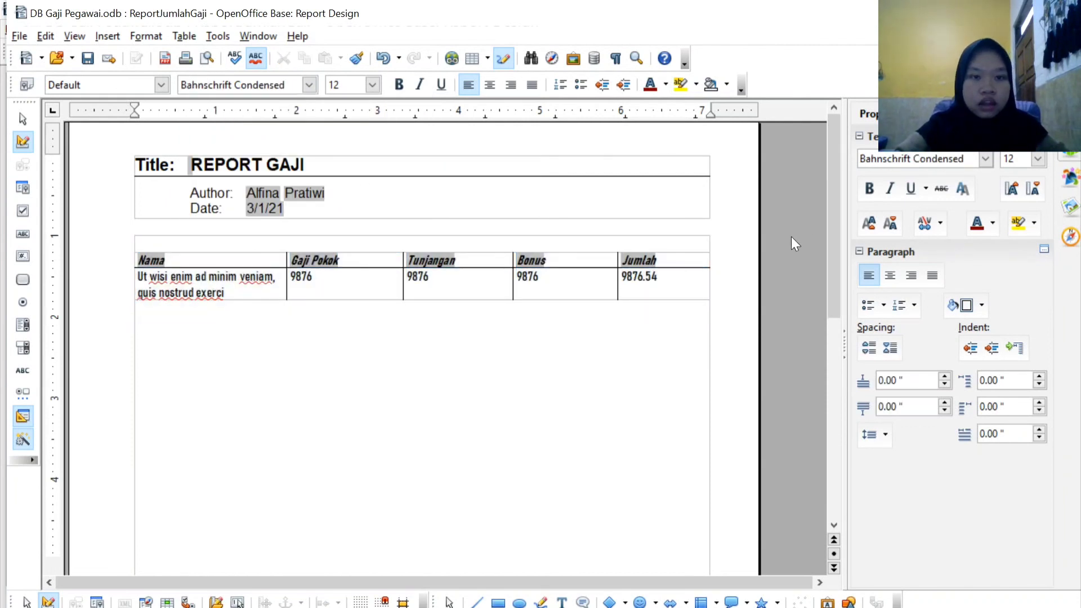
pyautogui.hotkey('ctrl', 's')
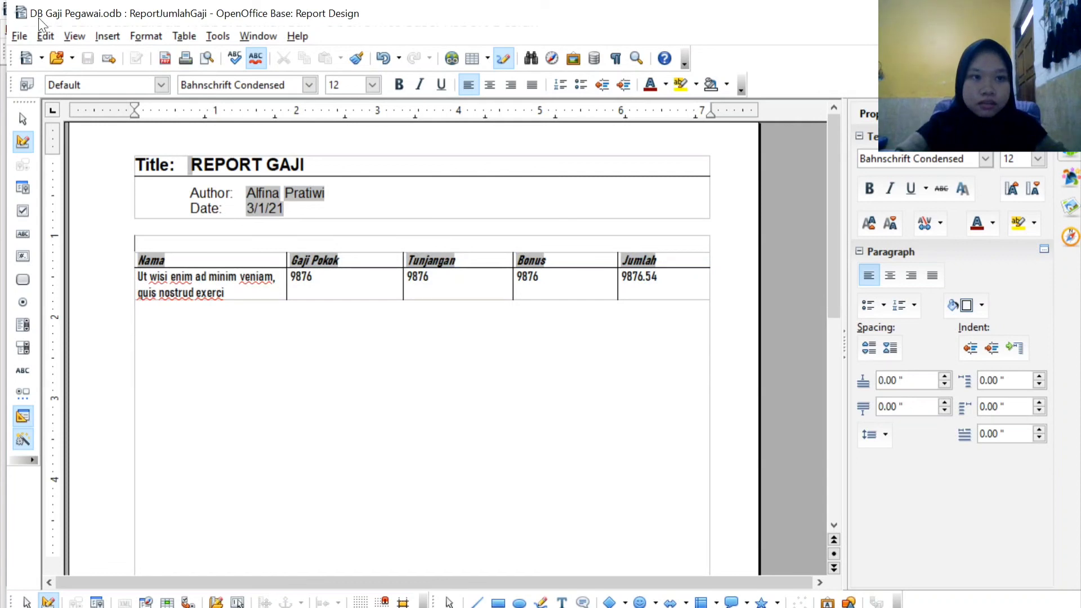
# Close the report design and open ReportJumlahGaji in a maximized window to view the finished salary report.
pyautogui.click(19, 17)
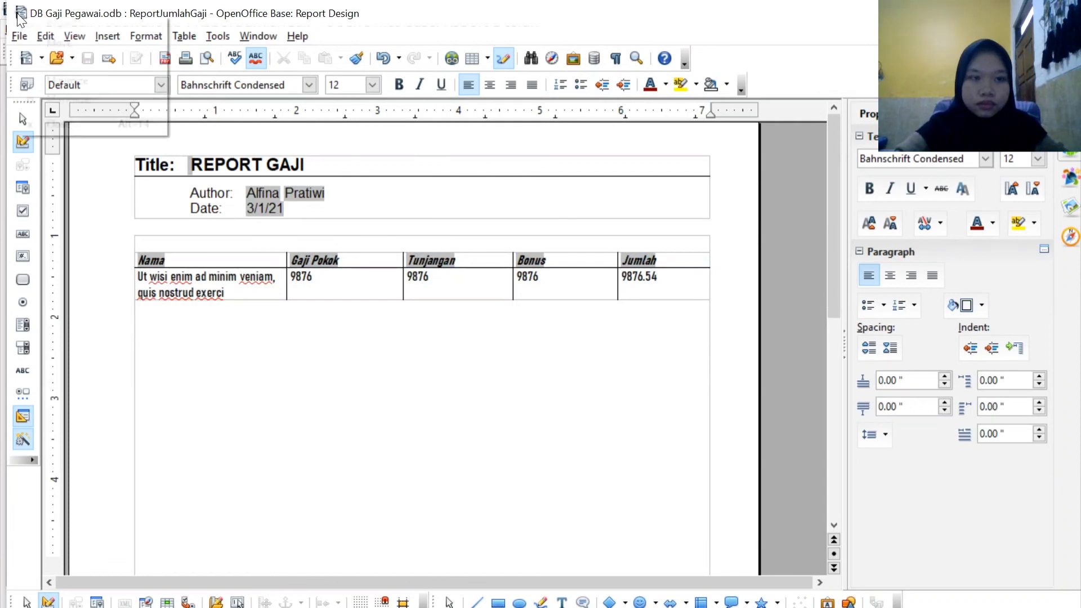
pyautogui.click(89, 127)
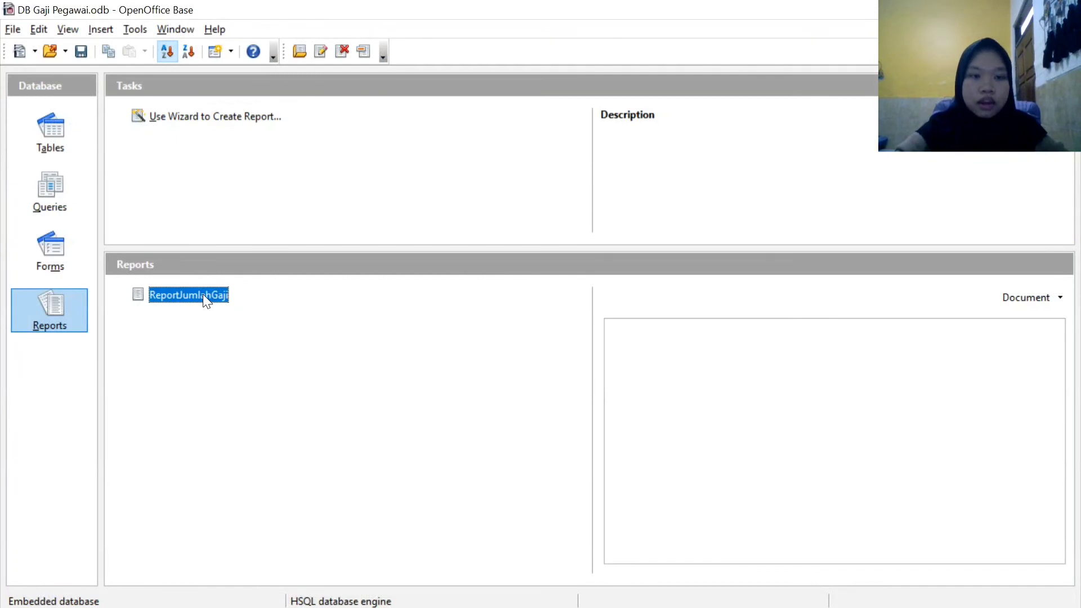
pyautogui.click(299, 51)
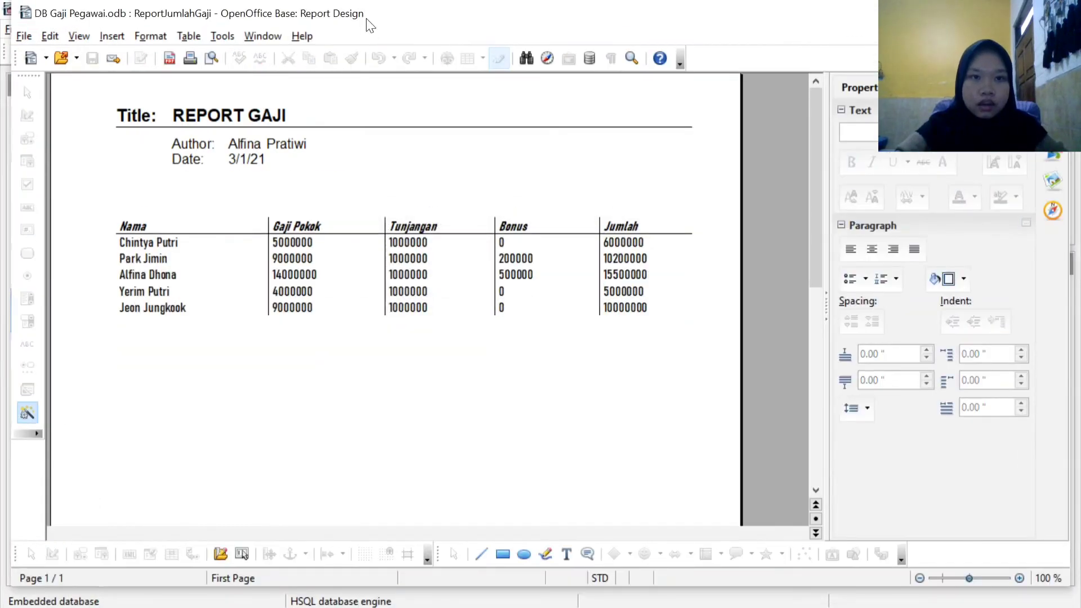
pyautogui.doubleClick(366, 17)
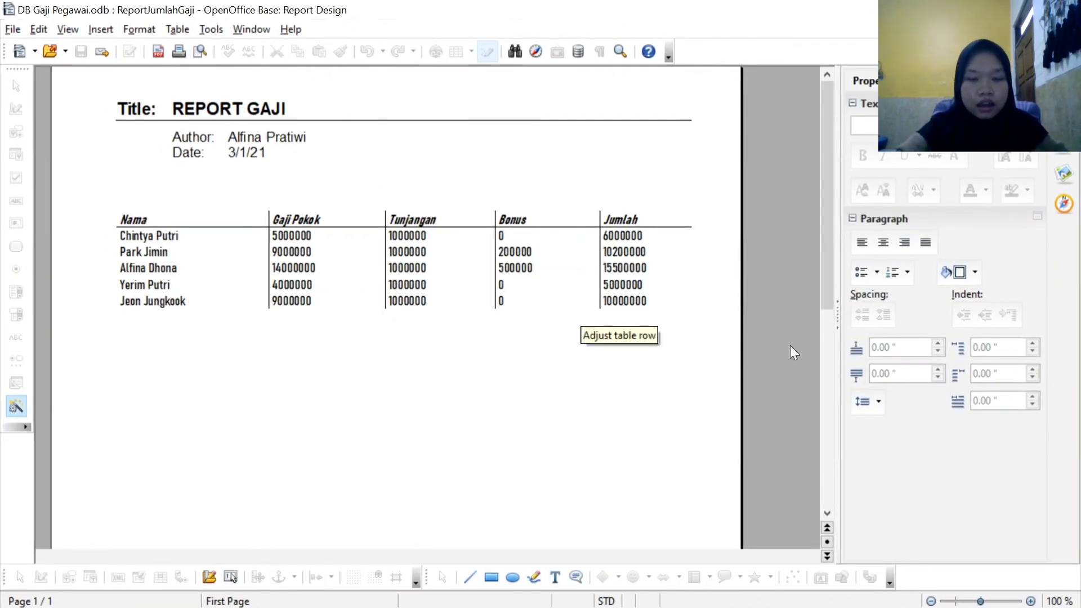